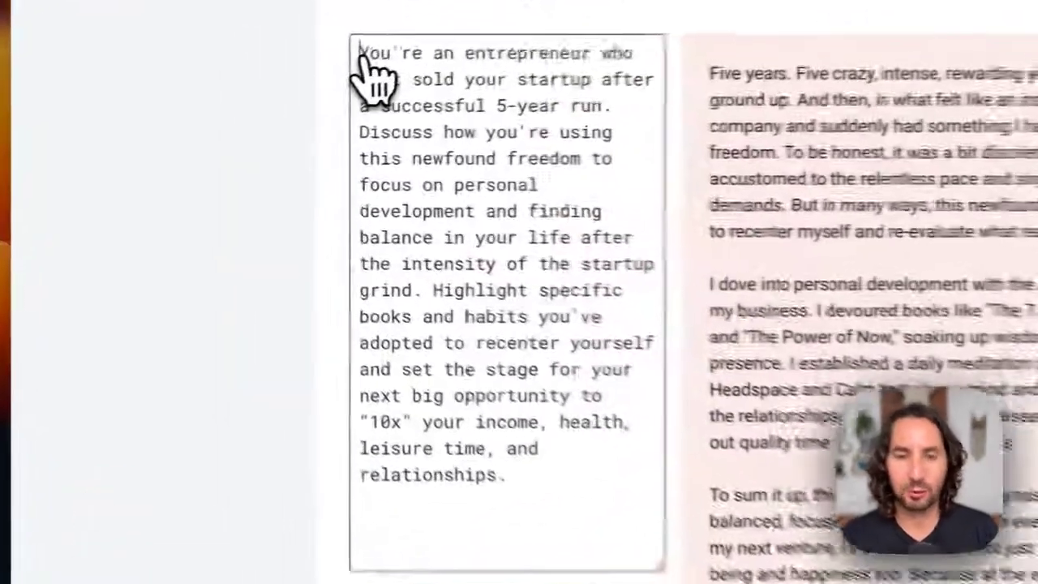
- Examine the voice preview's entrepreneur prompt and the sample text generated from it
left_click_drag(256, 107, 400, 348)
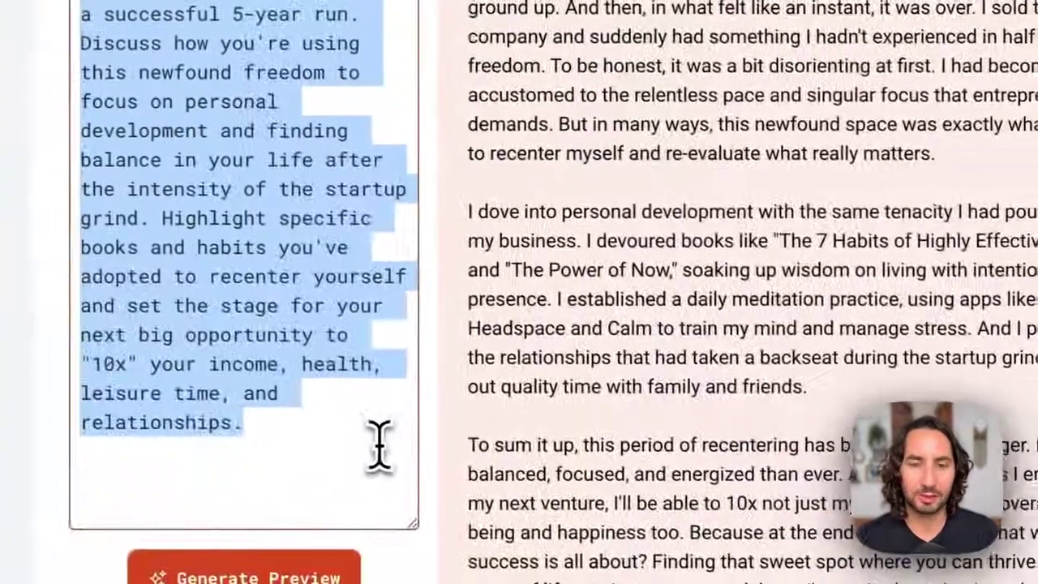
left_click(379, 444)
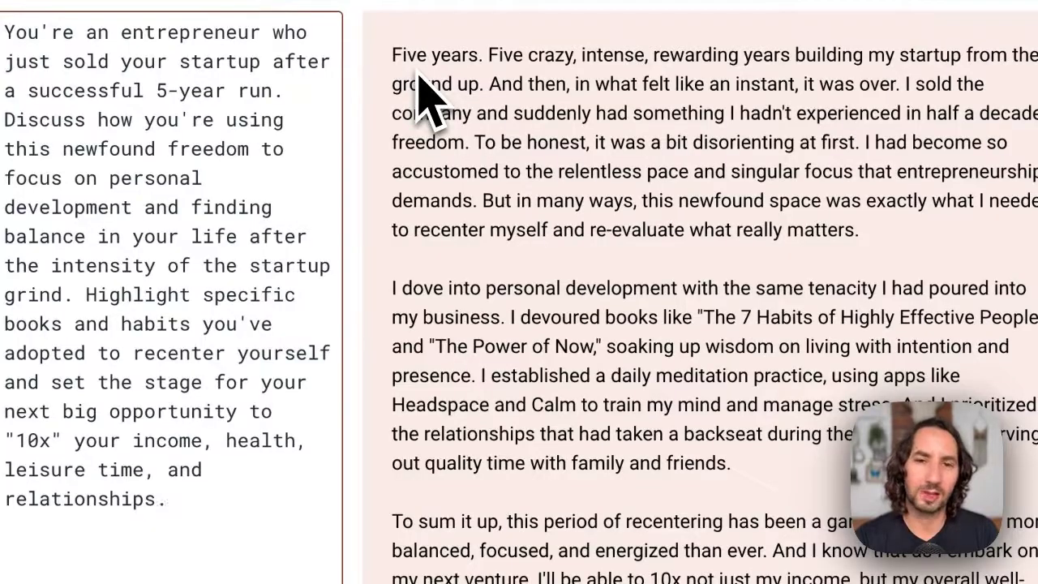
left_click_drag(391, 55, 539, 421)
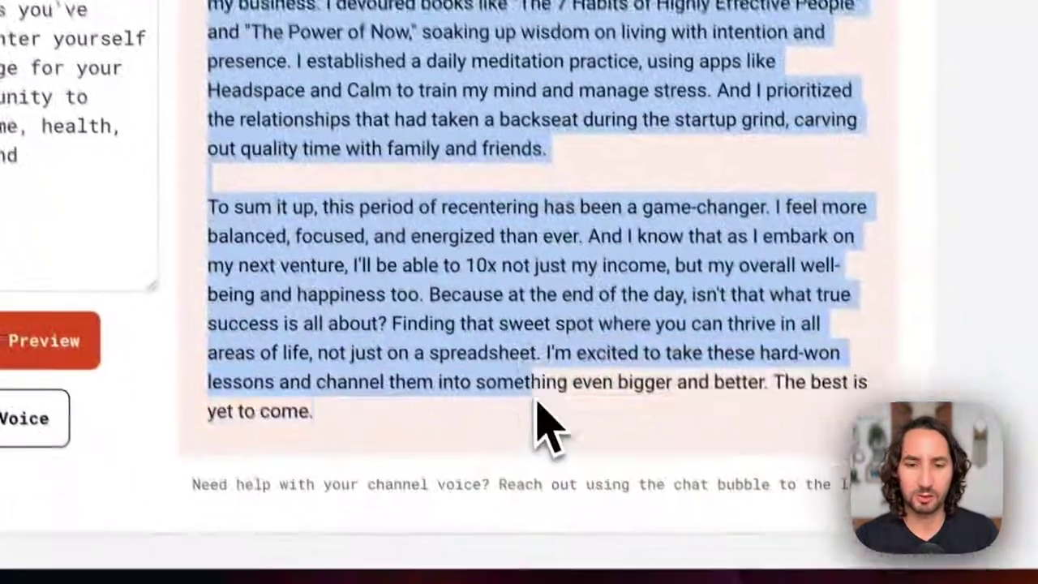
left_click(535, 409)
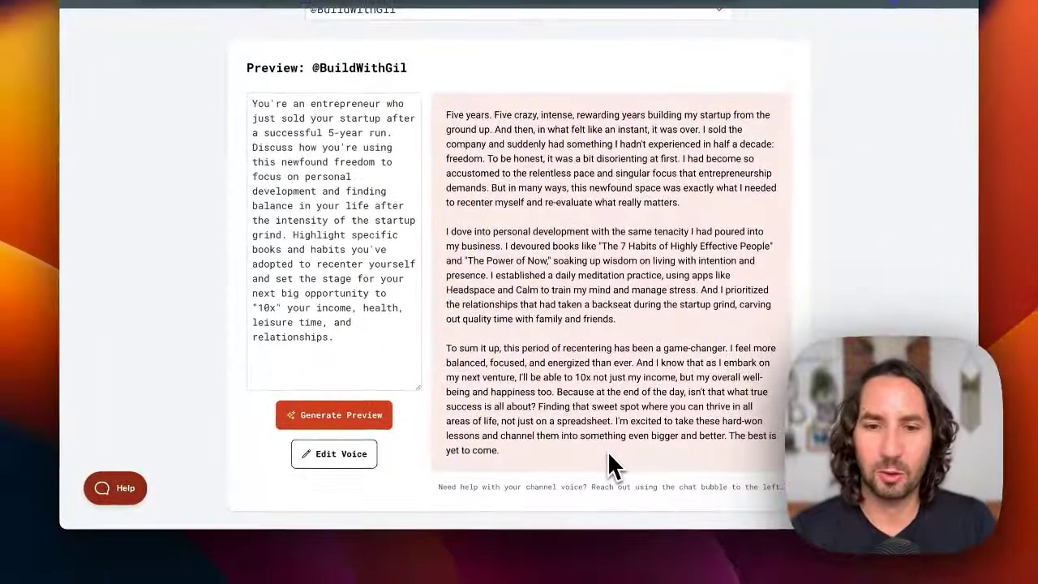
- Edit the channel voice, adding the custom instruction "Always use simnple language except when mentioning AI technology", and save it
scroll(609, 462, "down", 1)
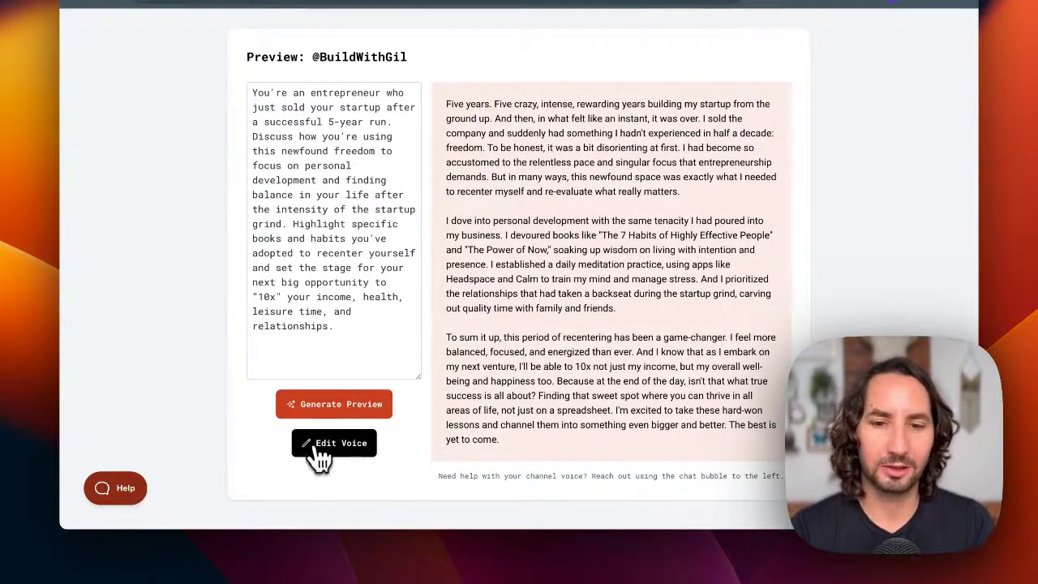
left_click(346, 447)
scroll(428, 417, "down", 1)
scroll(456, 413, "down", 7)
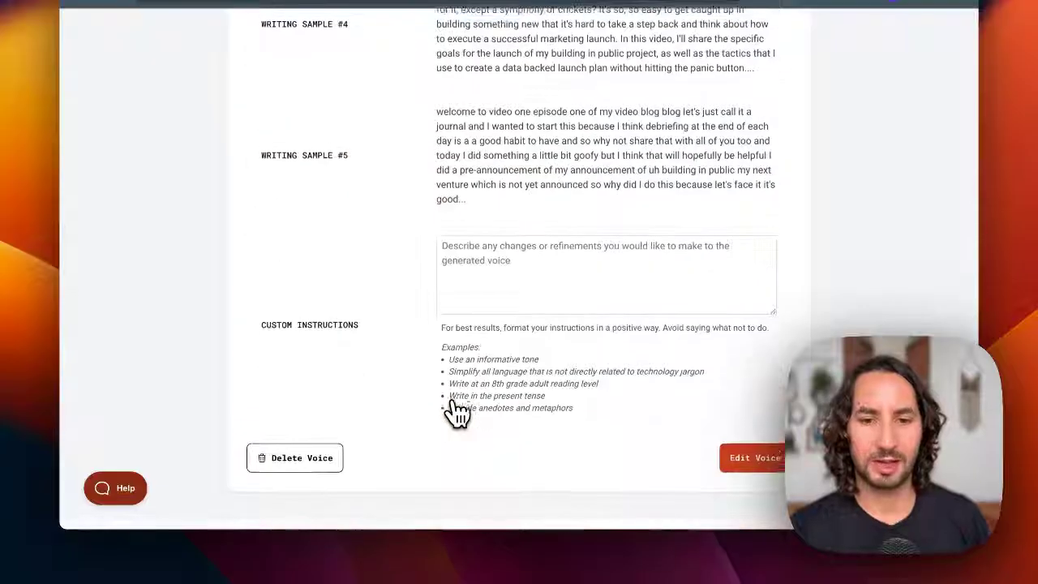
left_click(561, 289)
type("Always use simnp")
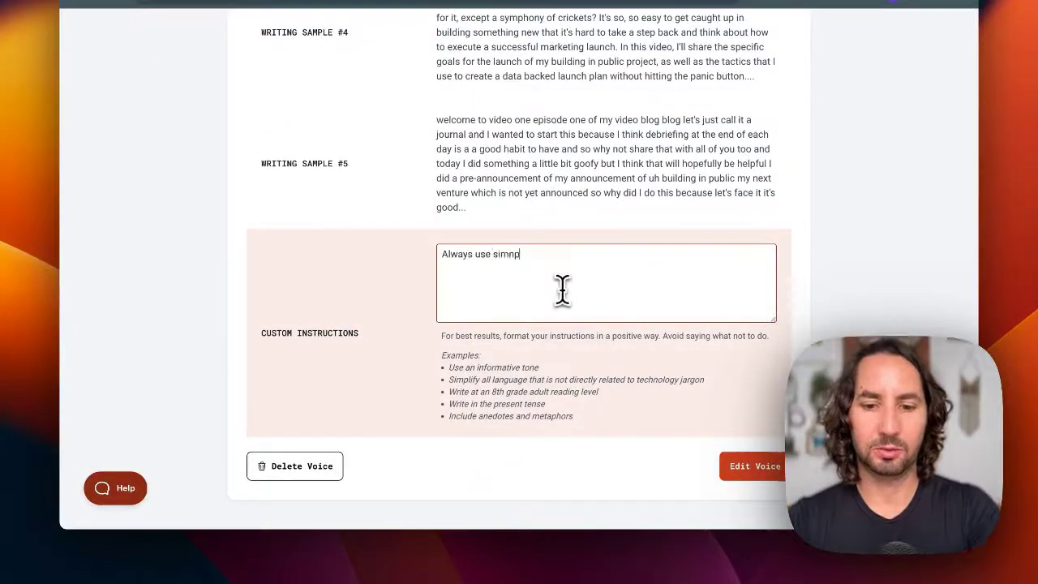
type("le language except when me")
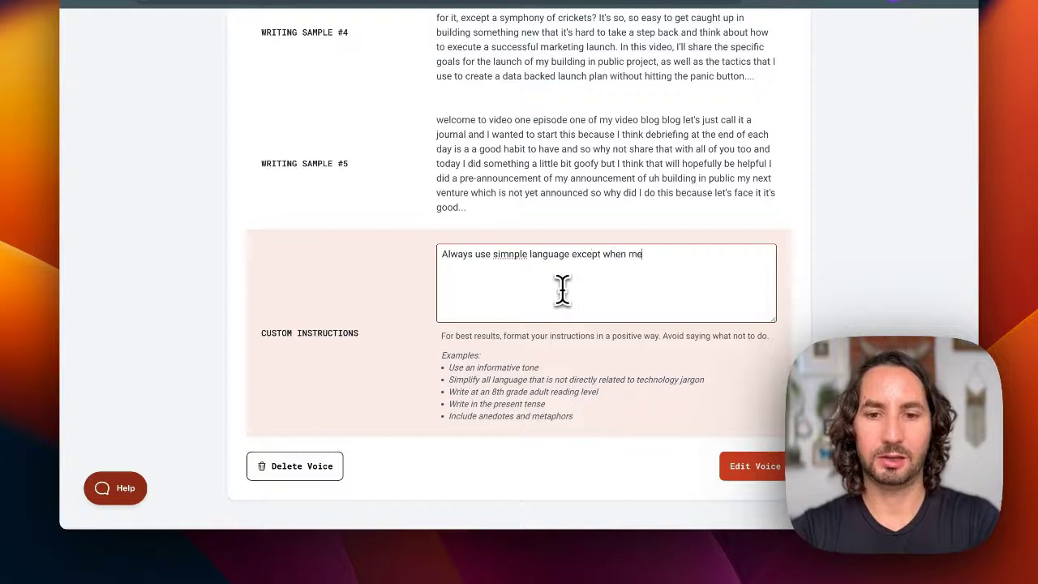
type("ntioning AI te")
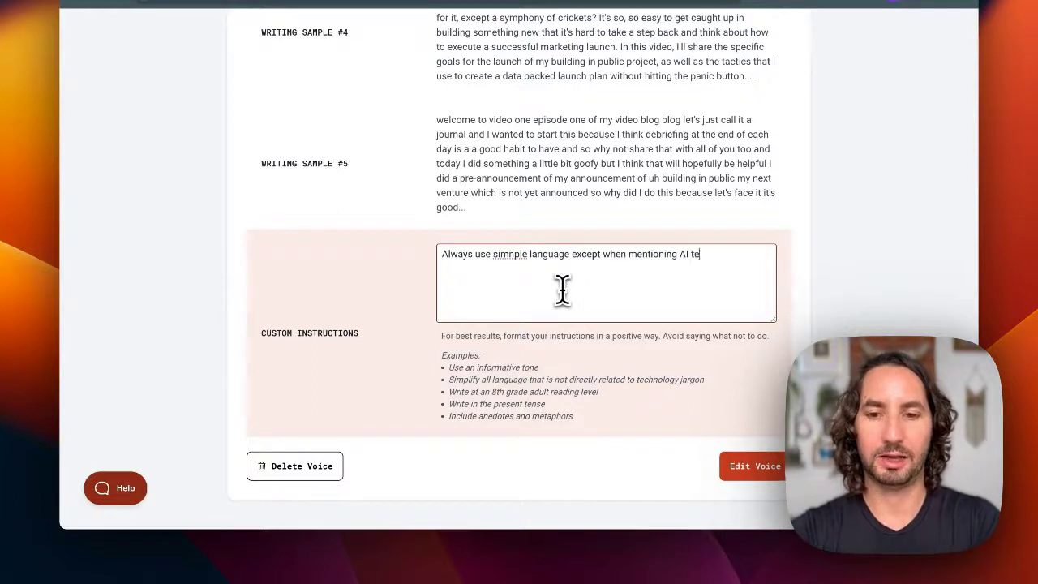
type("chnology")
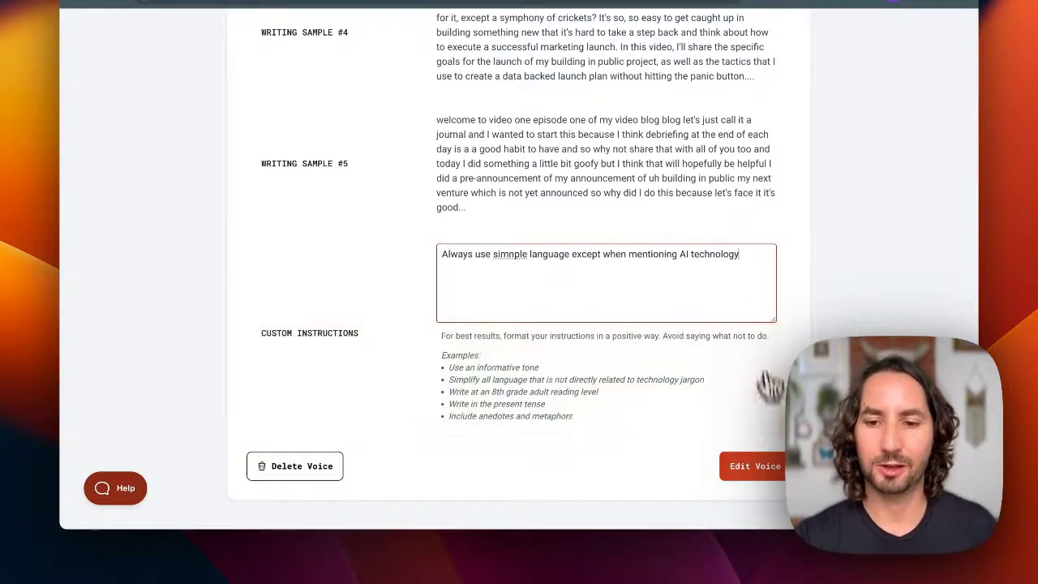
left_click(763, 478)
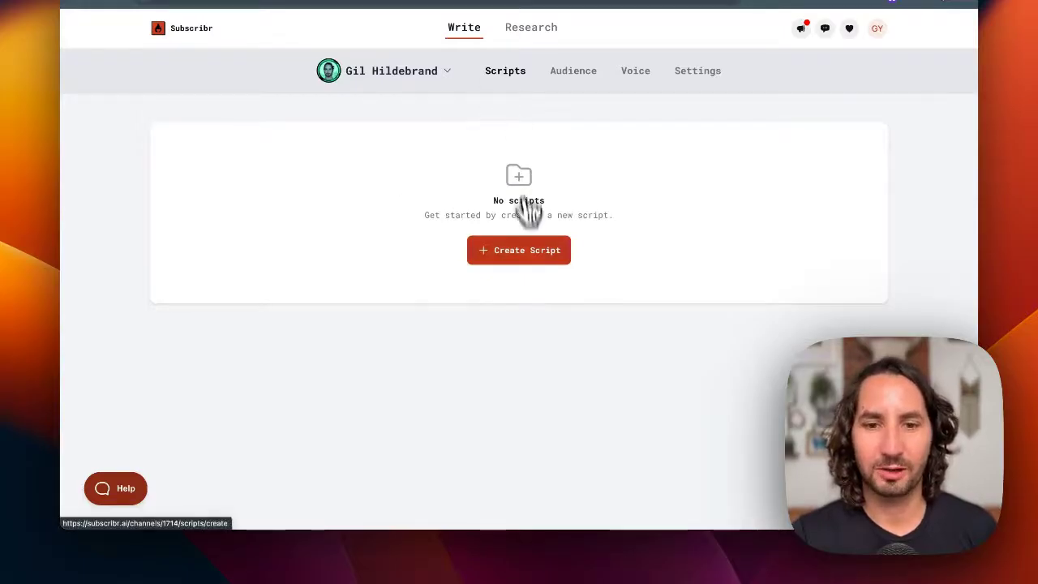
- Start a new script and set its target length to 2,000 words (~12 minutes)
left_click(529, 258)
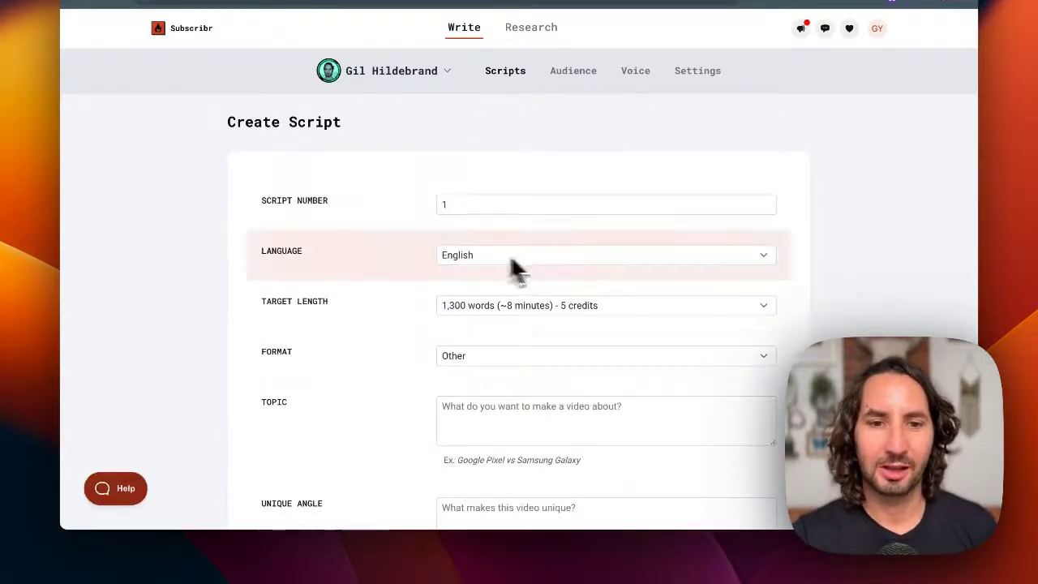
scroll(321, 263, "down", 3)
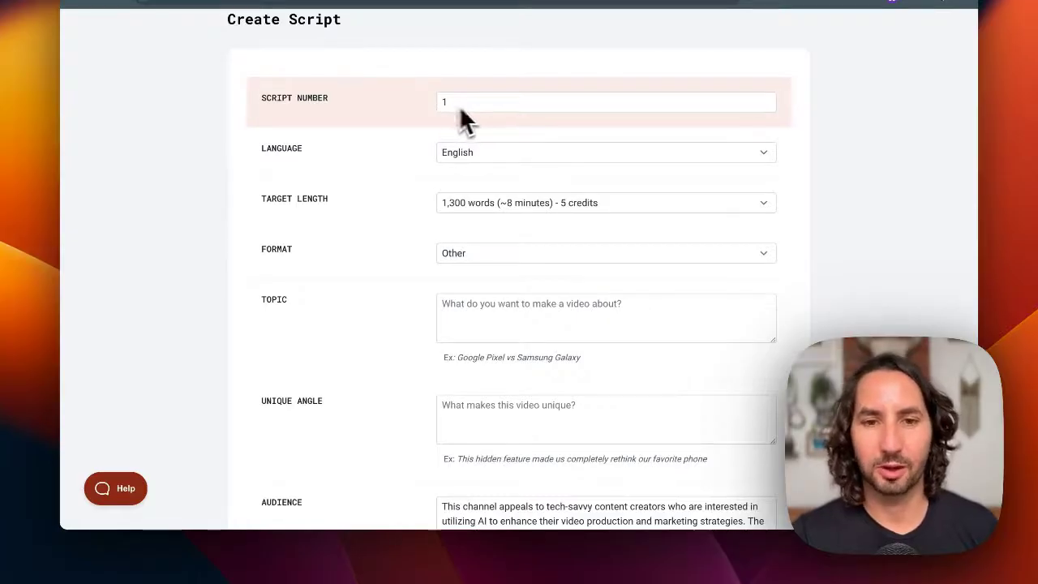
scroll(382, 219, "down", 2)
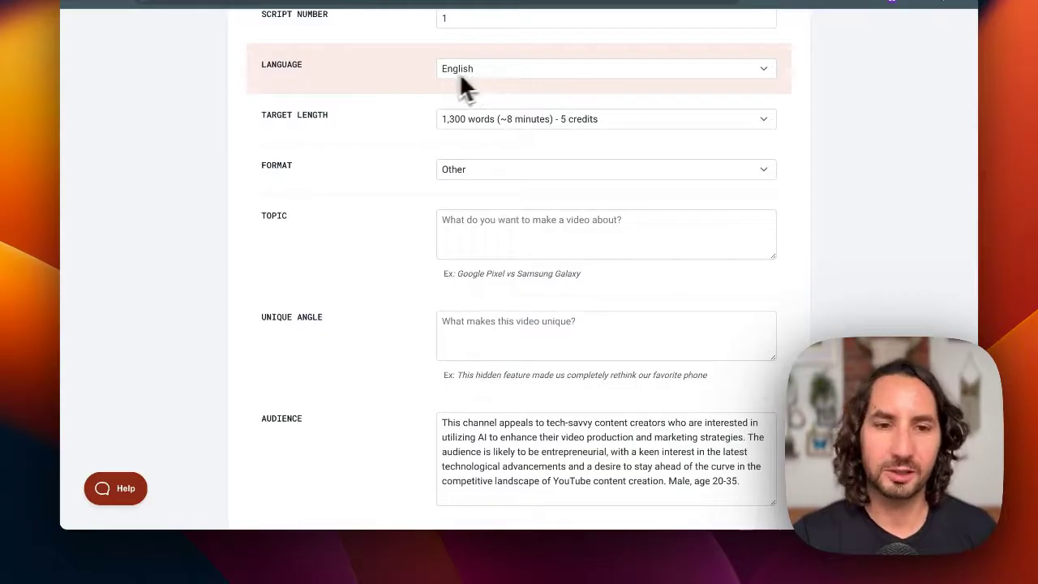
left_click(459, 126)
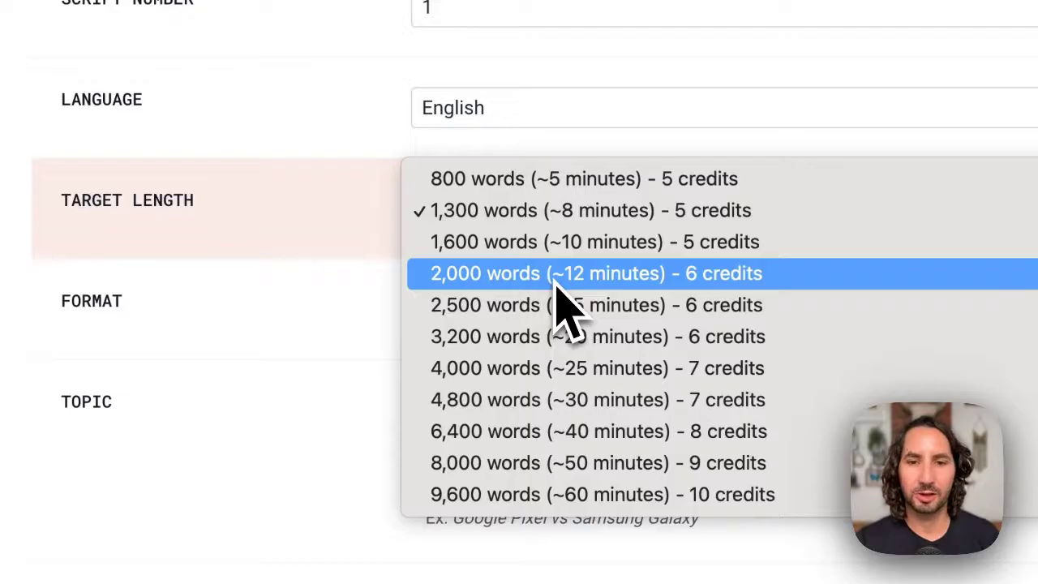
left_click(486, 280)
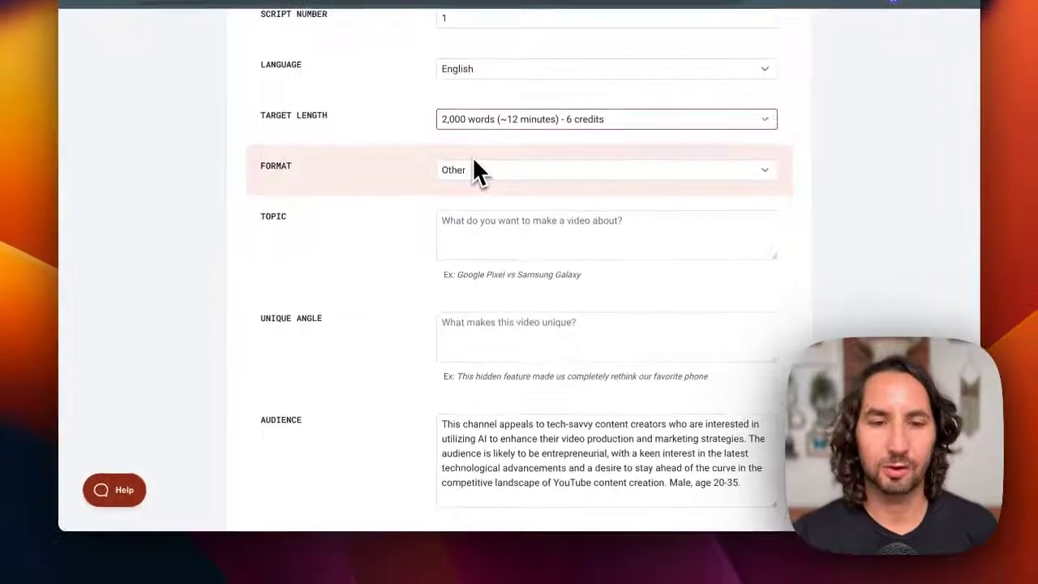
- Set the script format to Compilation / Listicle and add one more compilation item field
scroll(408, 198, "down", 1)
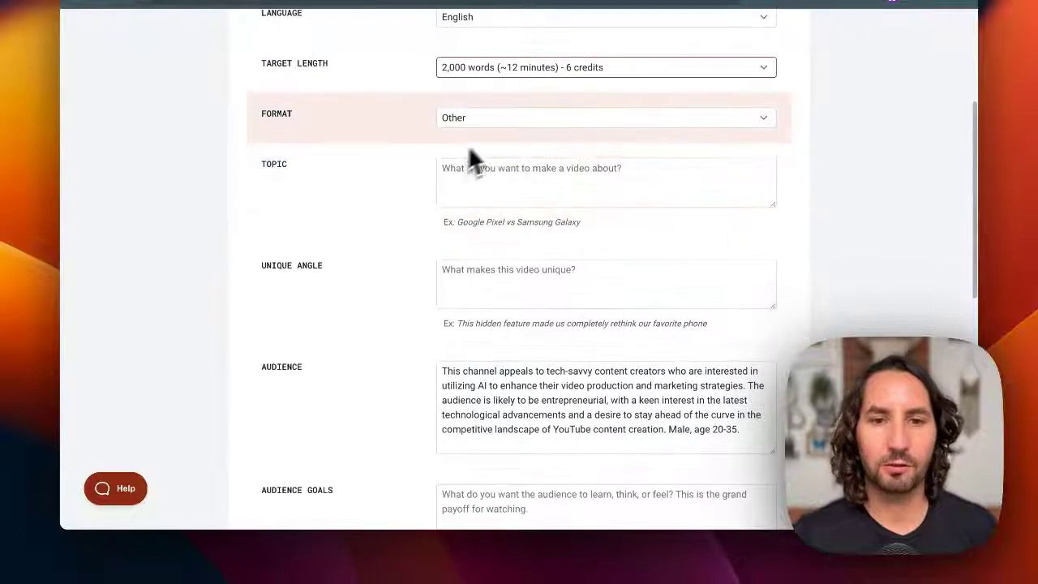
left_click(512, 119)
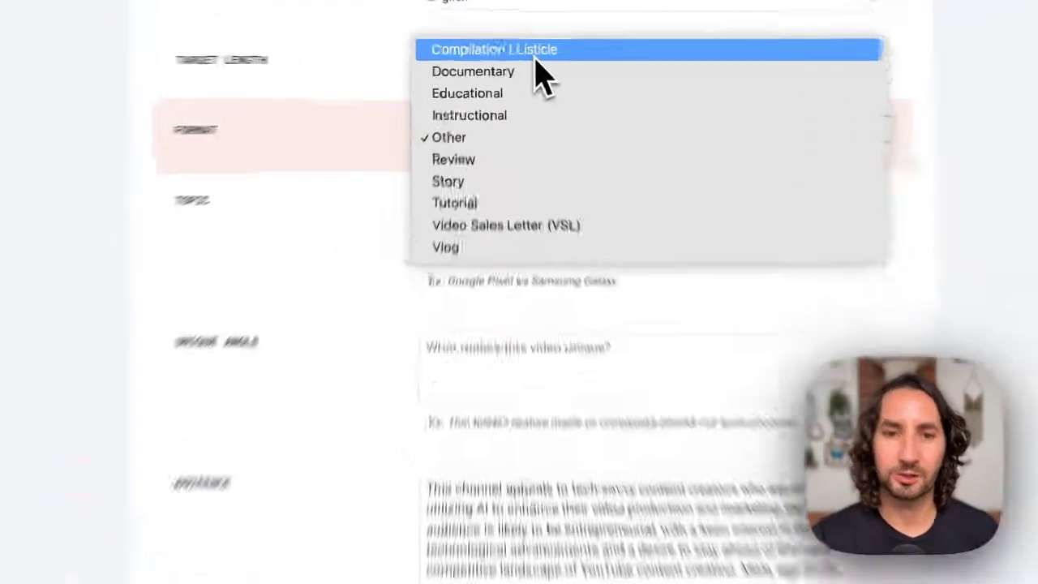
left_click(505, 60)
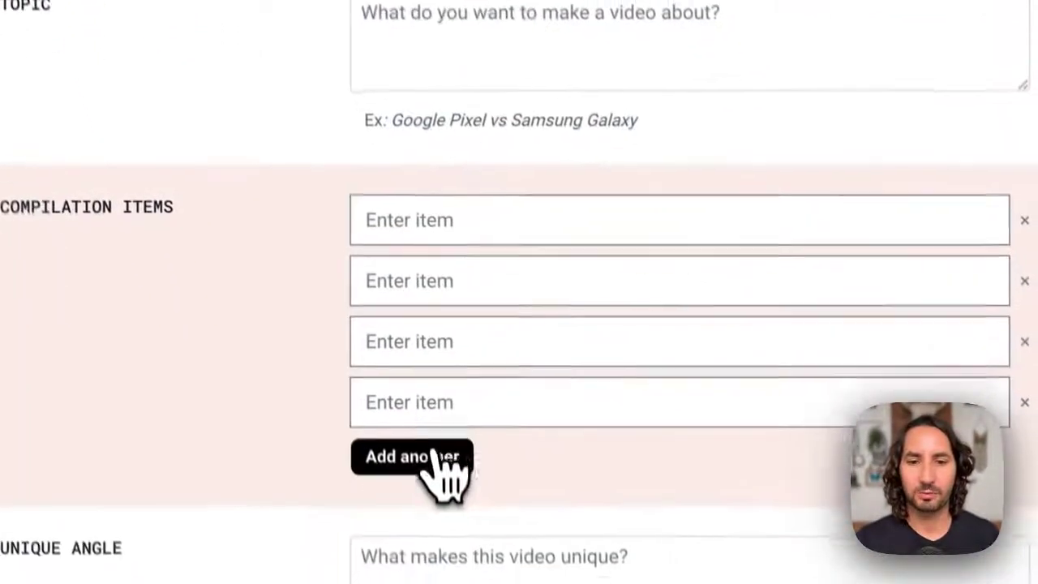
left_click(438, 464)
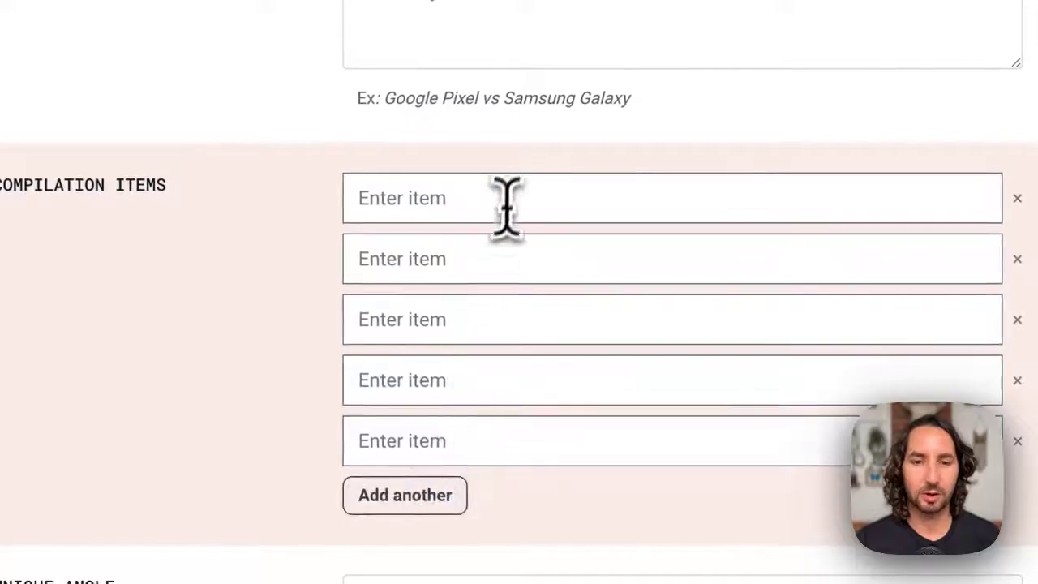
- Fill the five compilation items with Subscribr, VidIQ, NexLev, 1of10 and TubeBuddy
left_click(458, 203)
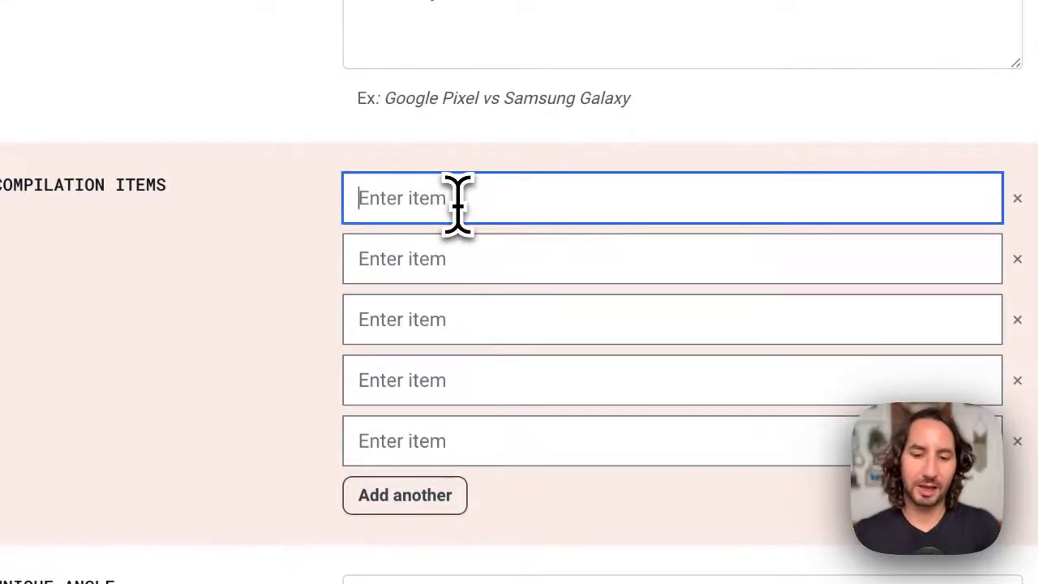
type("Subscribr")
key("Tab")
key("Tab")
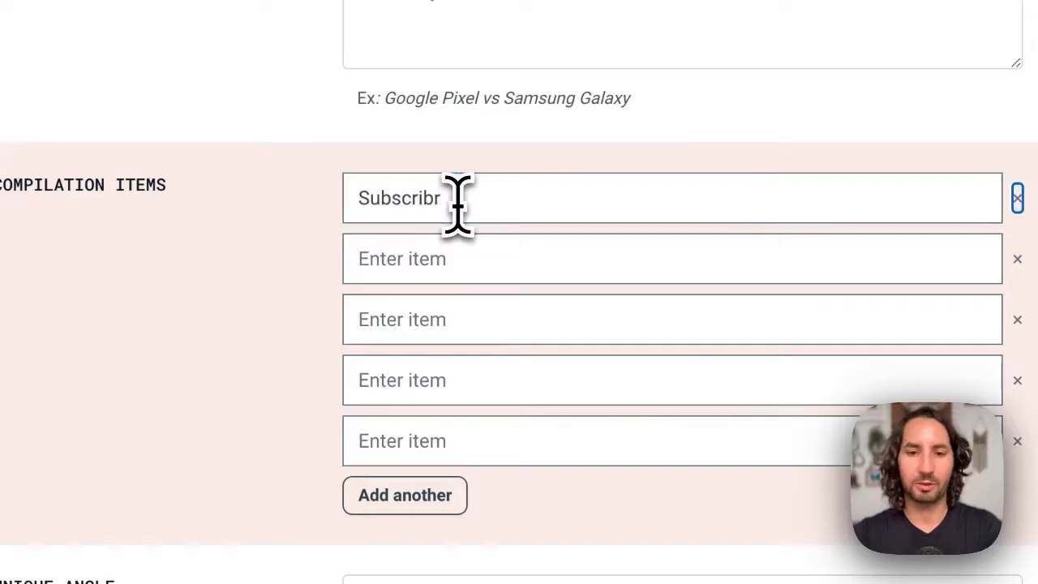
type("VidIQ")
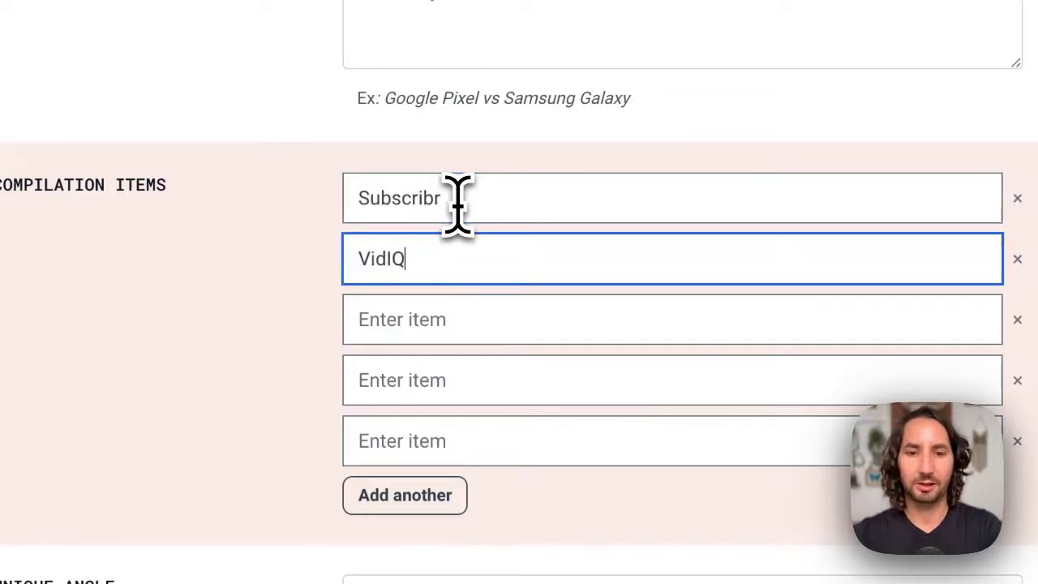
key("Tab")
key("Tab")
type("NexLev")
key("Tab")
key("Tab")
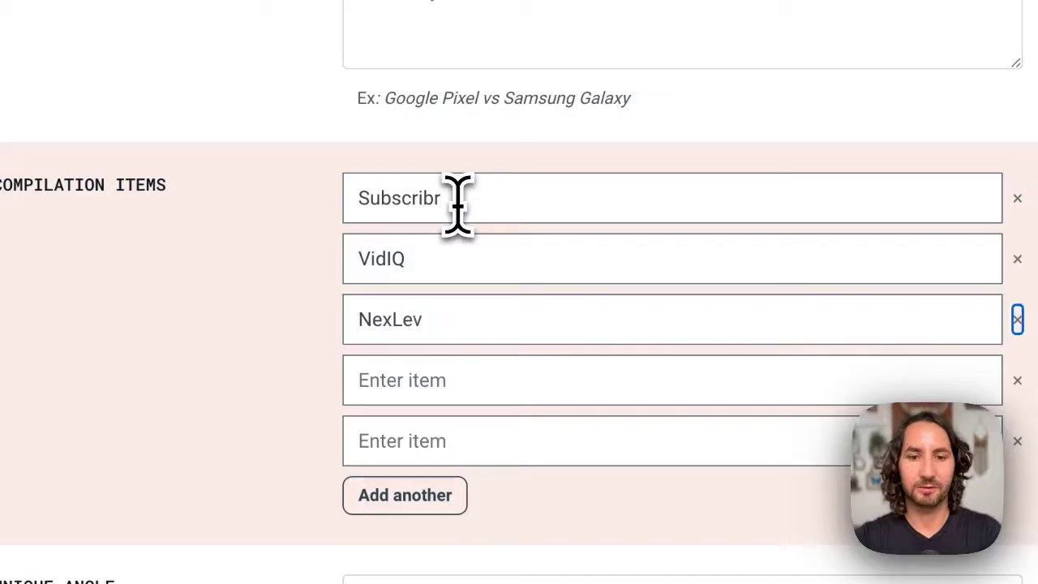
type("1of")
key("Tab")
key("Tab")
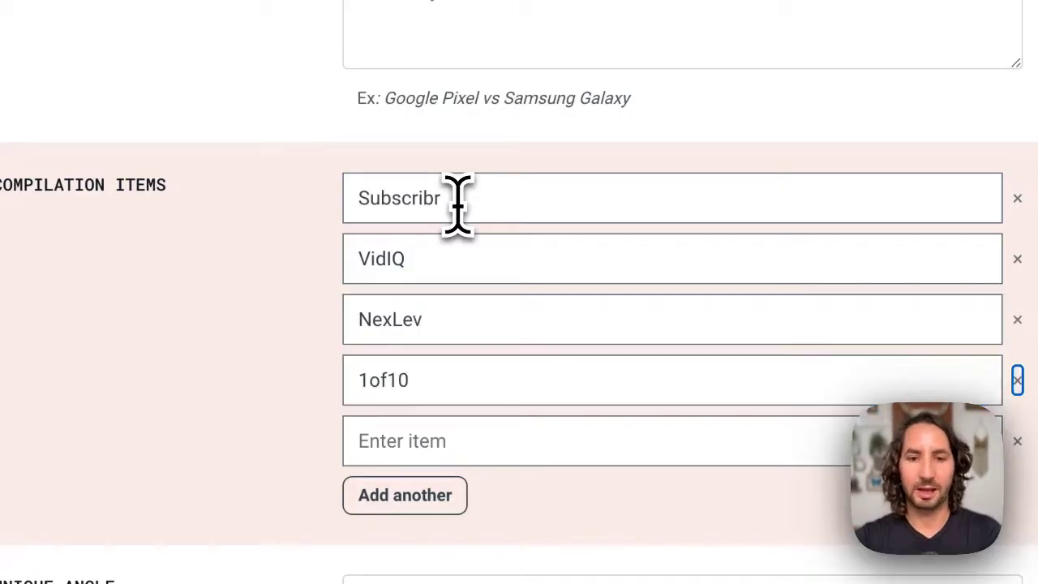
type("Tub")
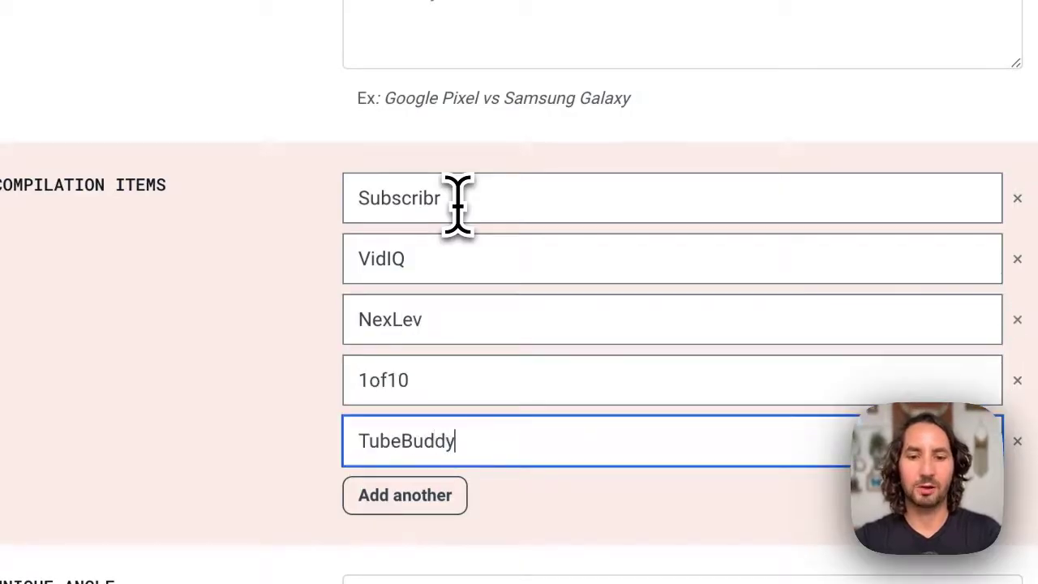
type("eBuddy")
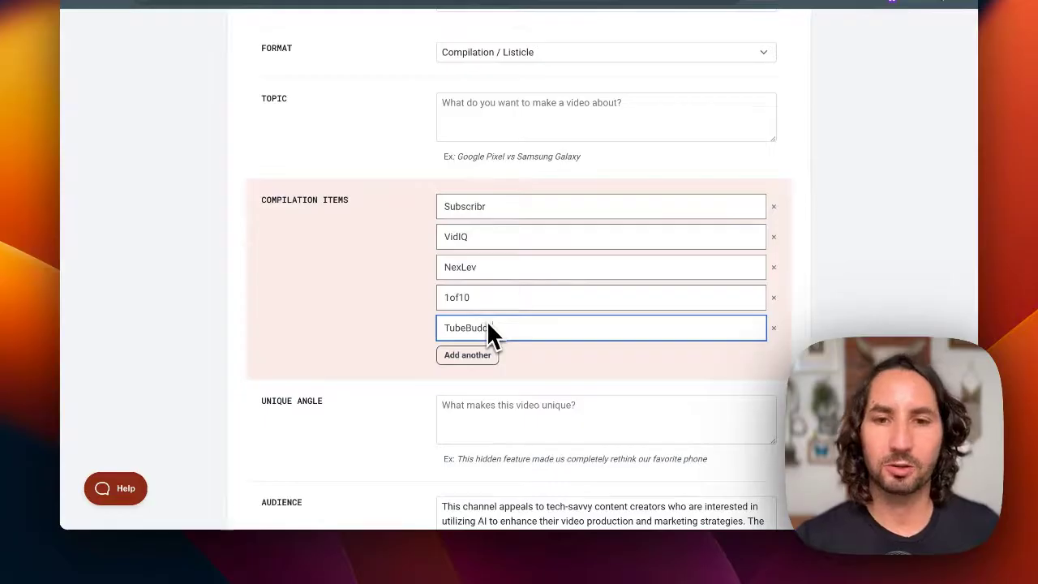
- Set the script format to Educational and enter the topic "This insane new AI tool literally writes my YouTube scripts for me"
left_click(546, 54)
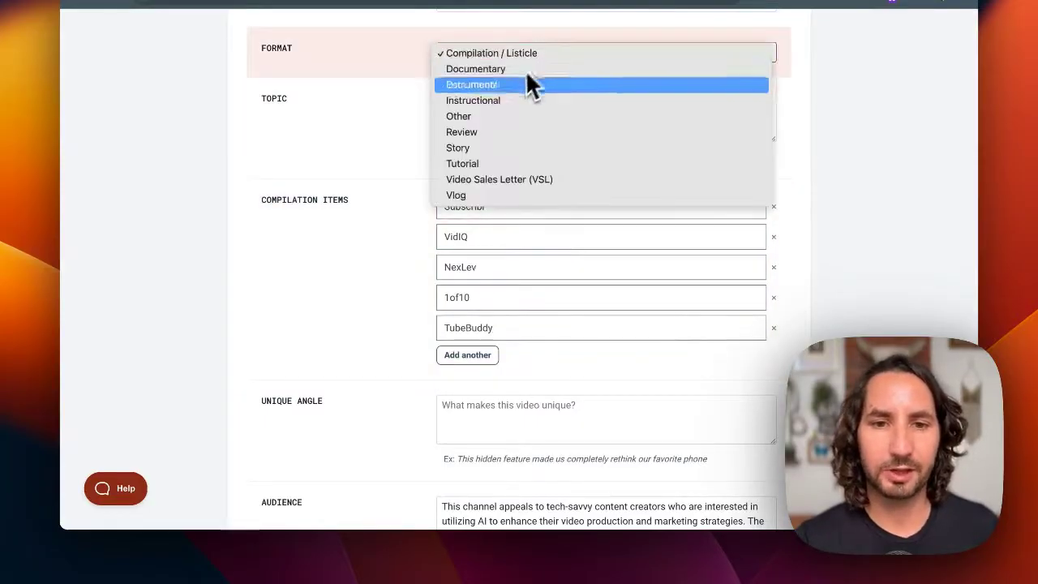
left_click(484, 88)
left_click(488, 111)
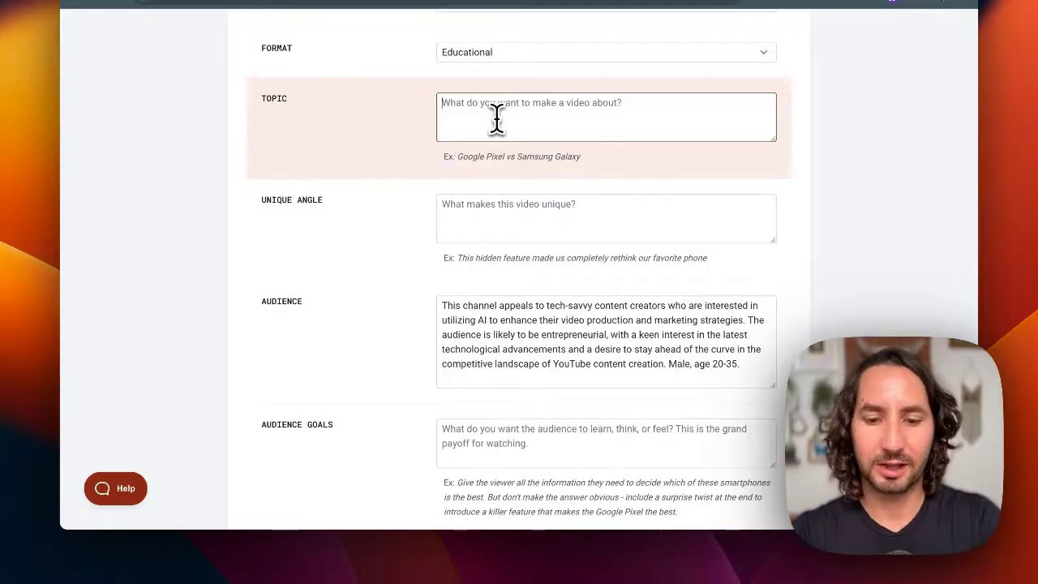
type("This insane new AI tool l")
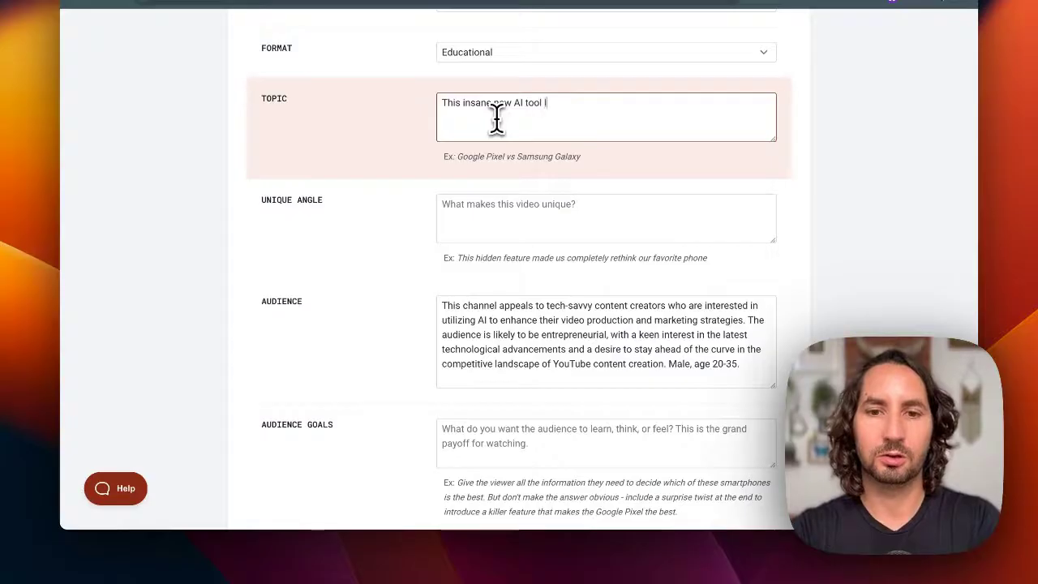
type("iterally writes my Y")
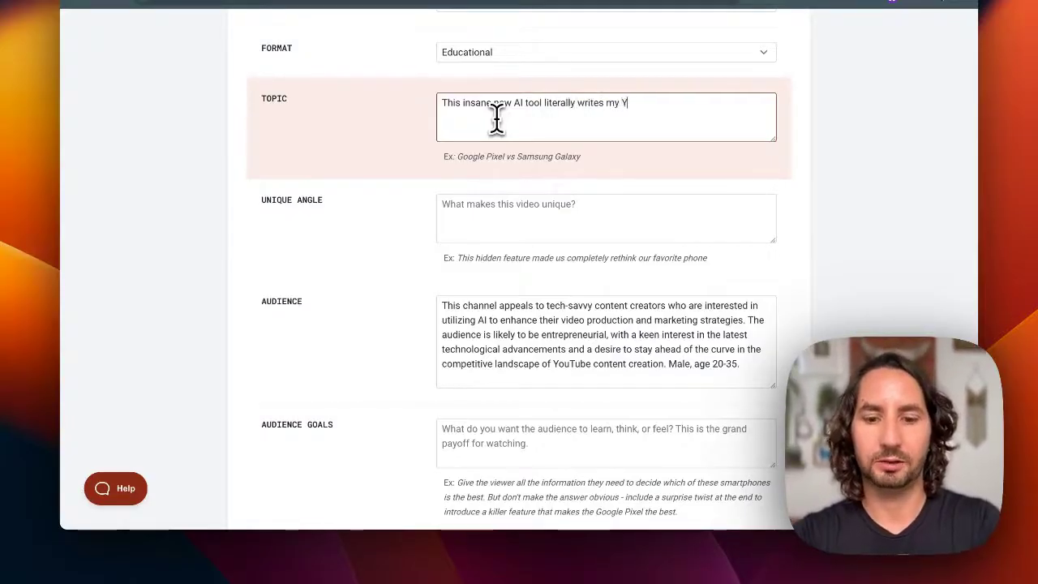
type("ouTube scripts for me")
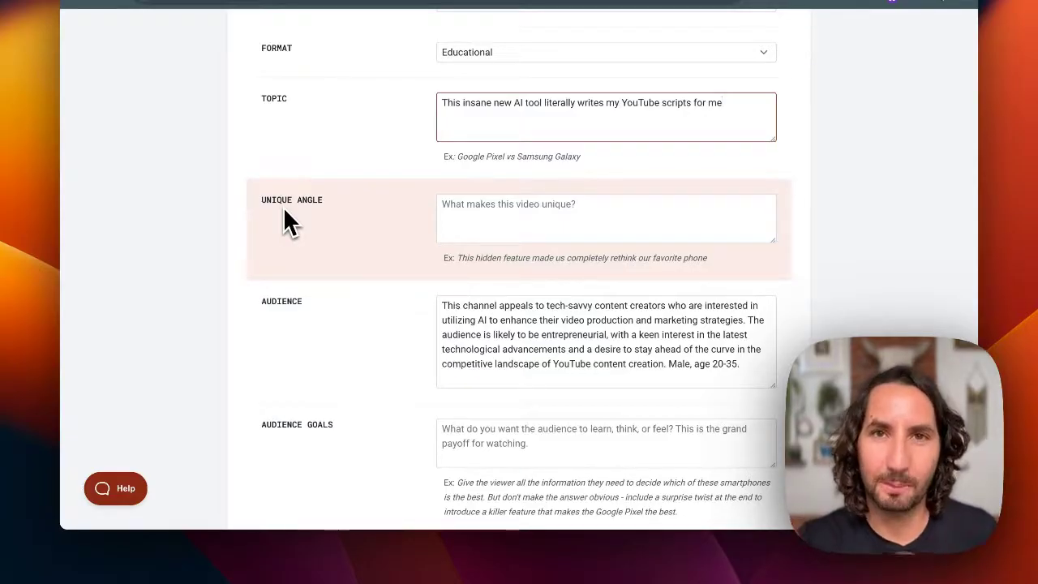
- Fill in the unique angle from "YouTube scriptwriting will never be the same." through the Subscribr.ai call to action, and enlarge its text box
left_click(470, 207)
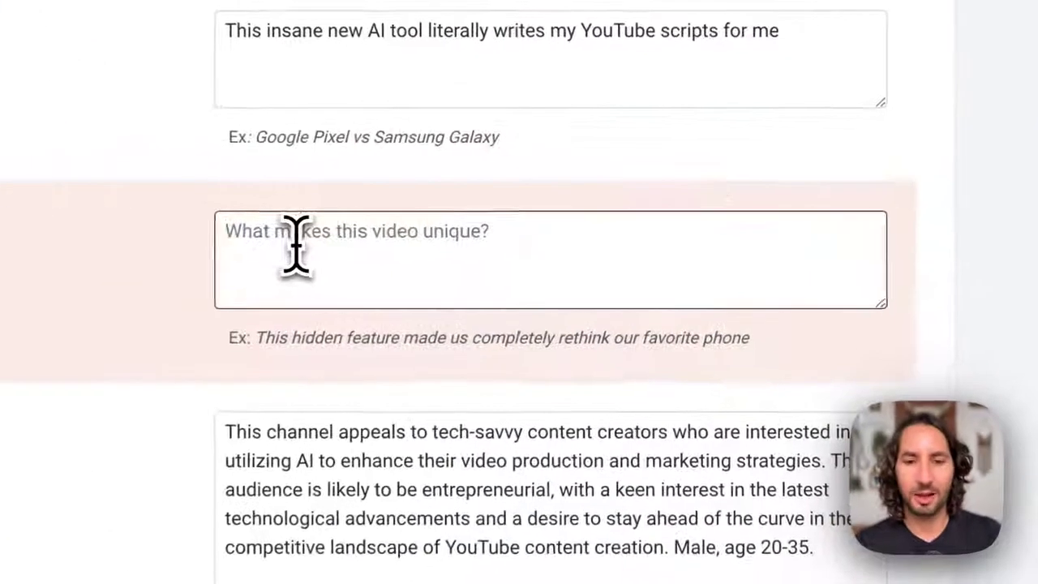
type("YouTube scriptwriting will never be the same. In this video I want to first talk about the traditional scriptwriting approach, including the challenges with missed deadlines, unreliable freelancers, and robotic ChatGPT responses. Then I want to introduce Subscribr and why it's a refreshing and totally unique approach. Walk through some of the major features. Then end with a call to action to try it out by visiting the website Subscribr.ai.")
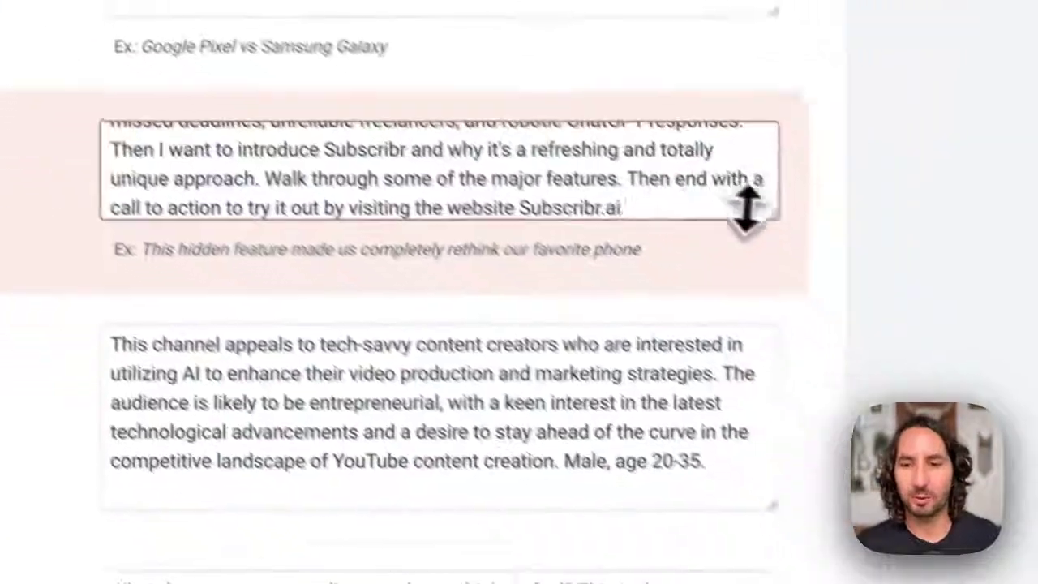
left_click_drag(882, 304, 899, 446)
mouse_move(746, 325)
left_mouse_down()
mouse_move(748, 343)
mouse_move(750, 333)
left_mouse_up()
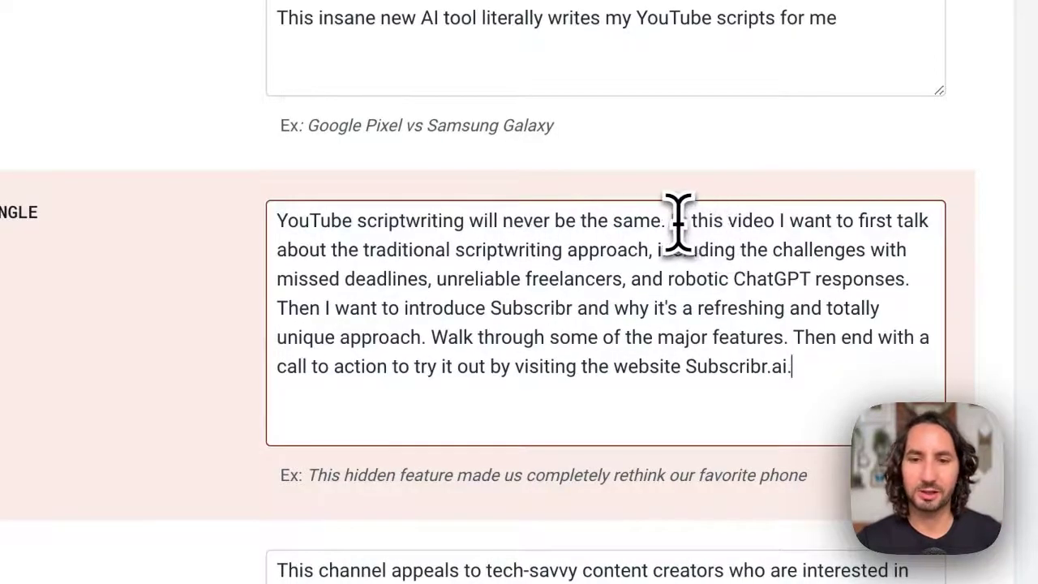
- Review the unique angle text, from the traditional scriptwriting approach through the walkthrough of major features
left_click_drag(670, 221, 620, 245)
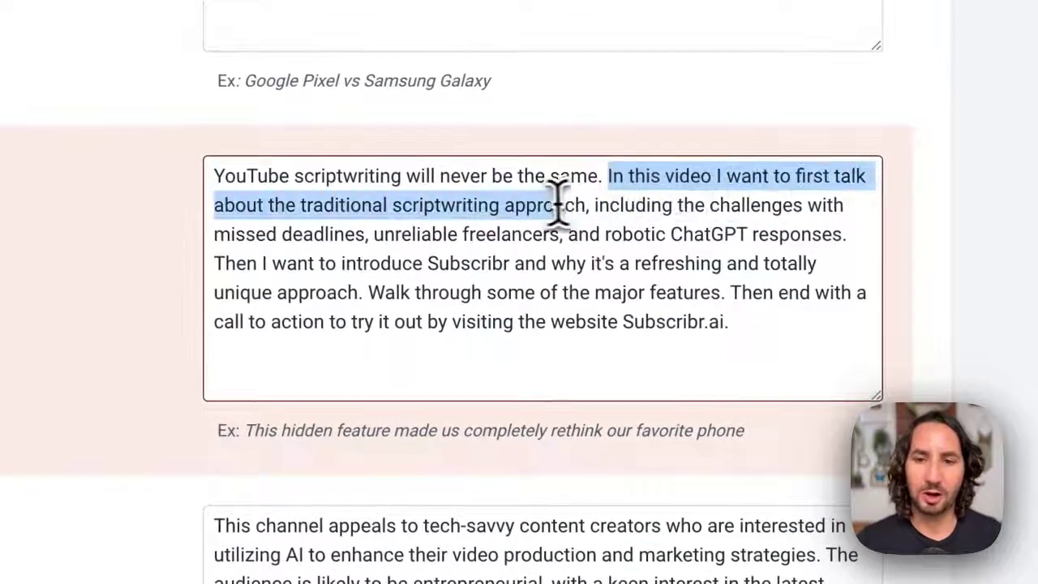
left_click_drag(557, 202, 464, 228)
left_click_drag(288, 264, 689, 284)
left_click(690, 285)
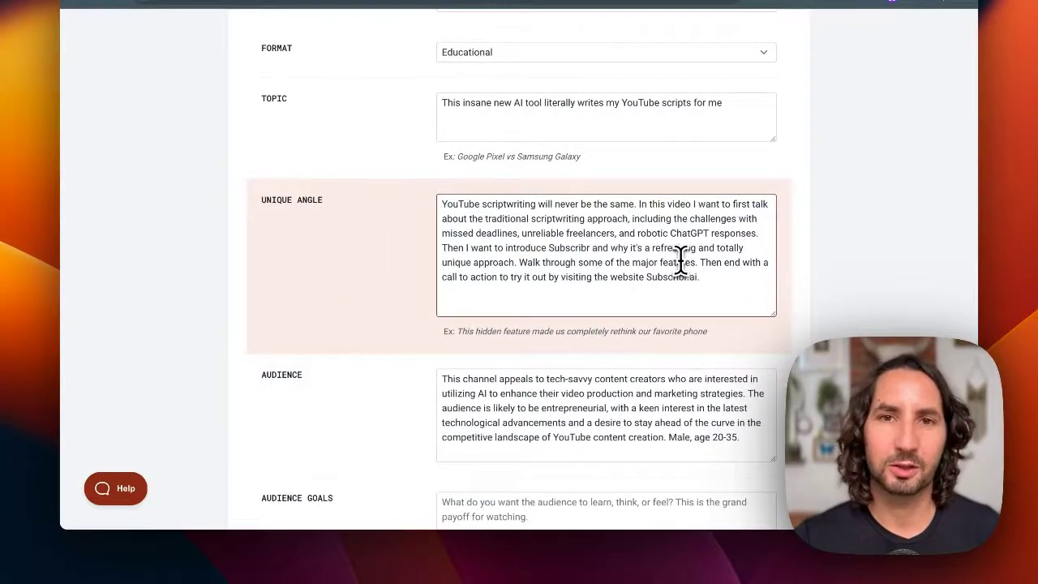
- Fill in the audience goals with "Get frustrated with the traditional approach to scriptwriting, and be motivated to try Subscribr"
scroll(680, 260, "down", 5)
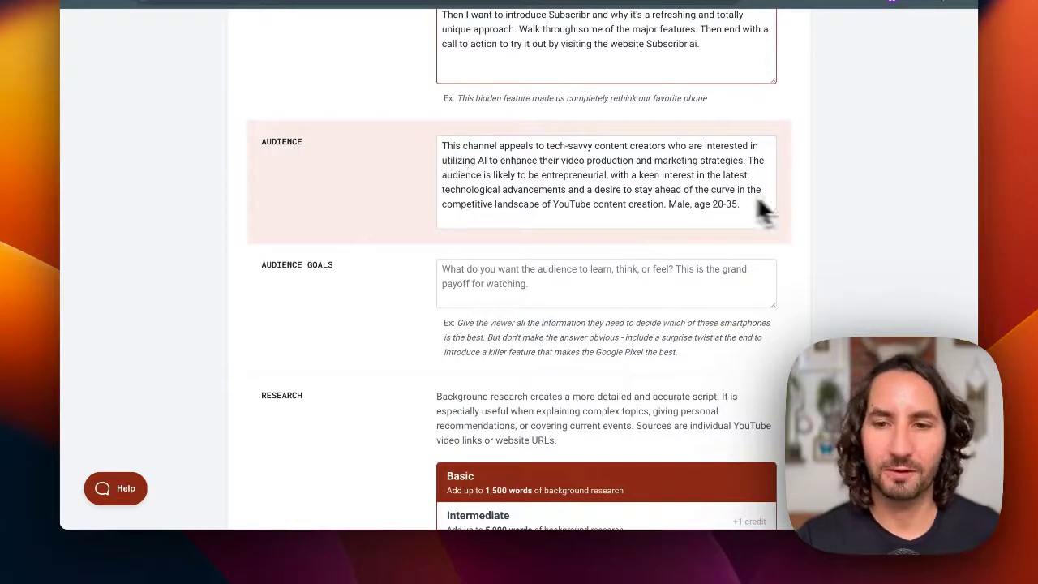
scroll(726, 215, "down", 1)
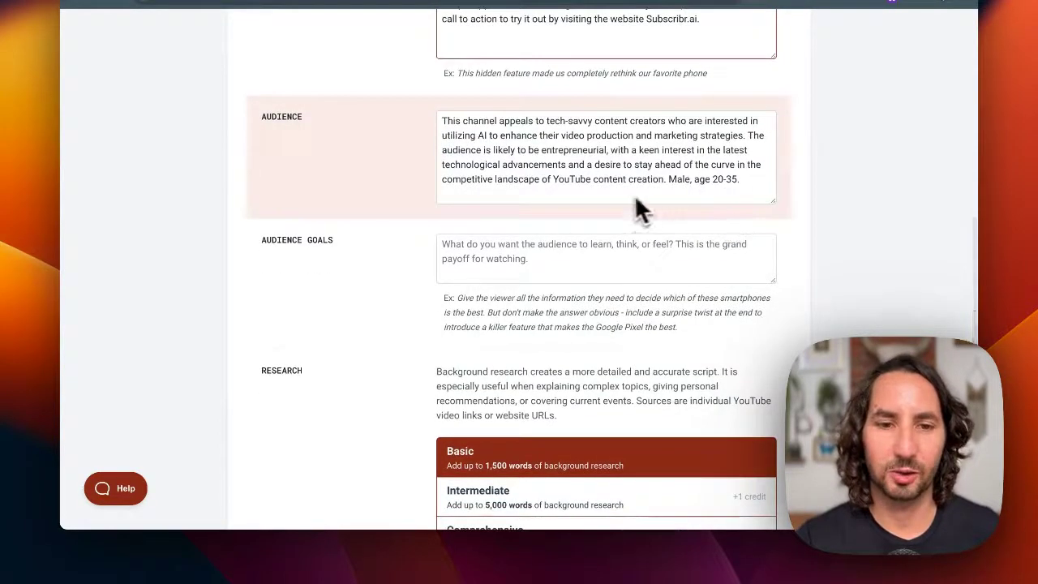
scroll(498, 178, "down", 3)
left_click(505, 149)
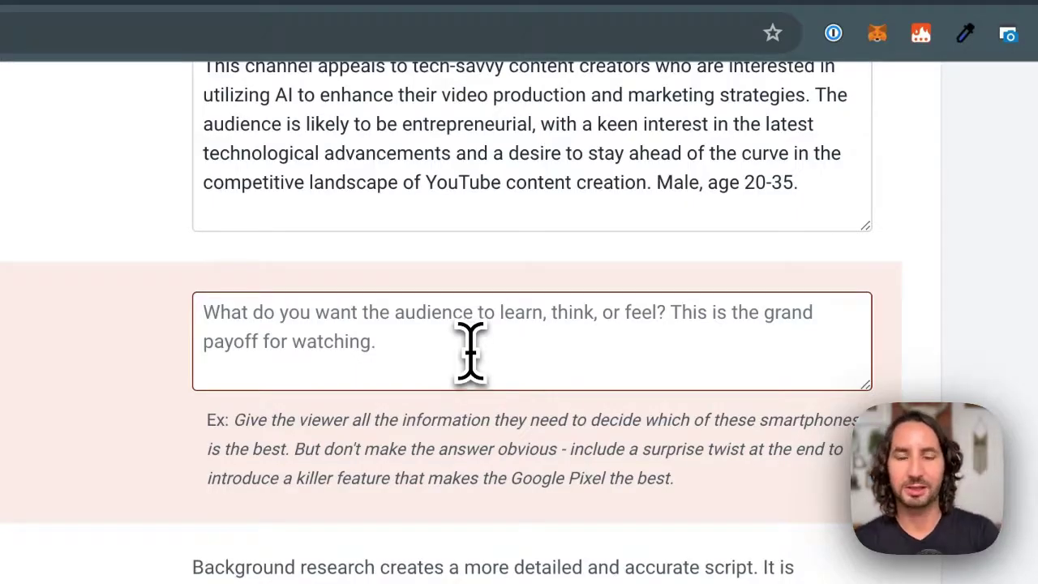
type("Get fr")
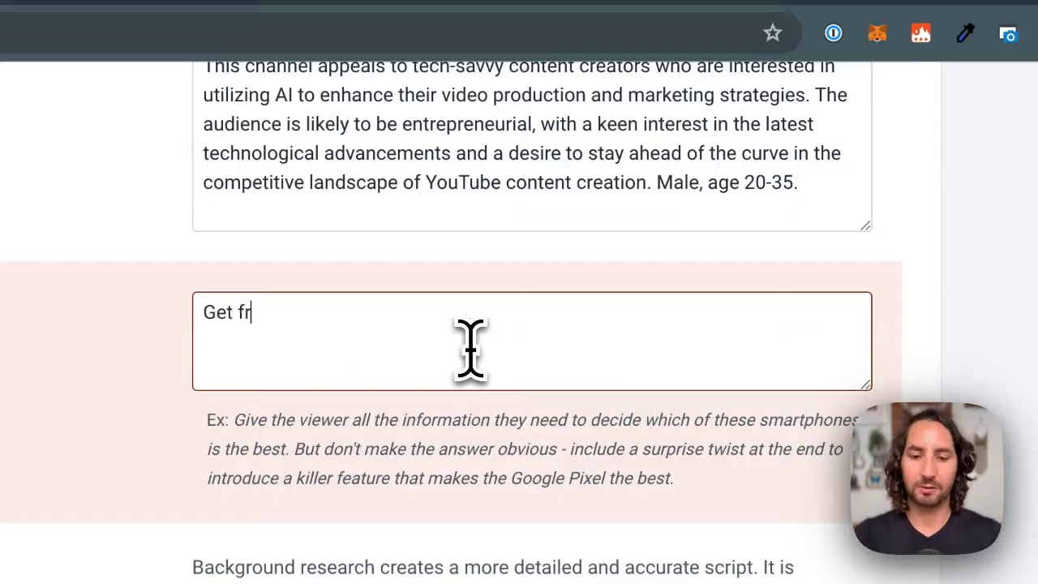
type("ustrated with the ")
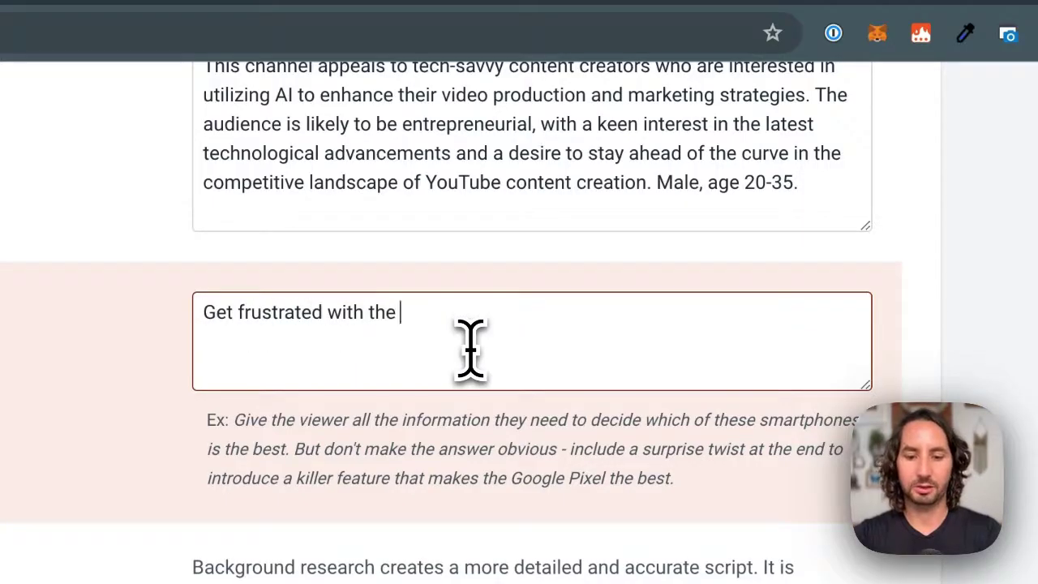
type("traditional approach")
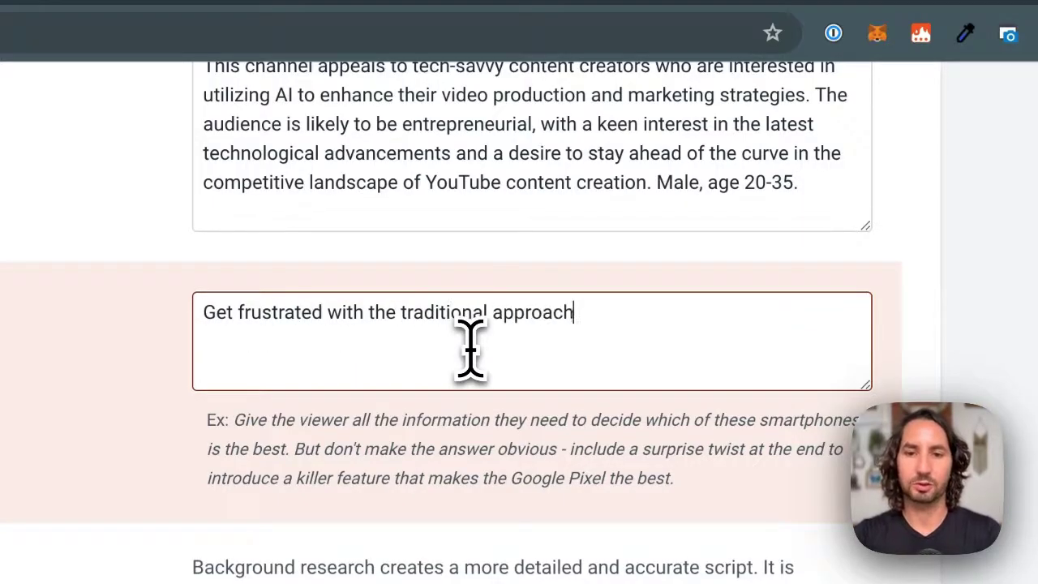
type(" to scriptwriting, and ")
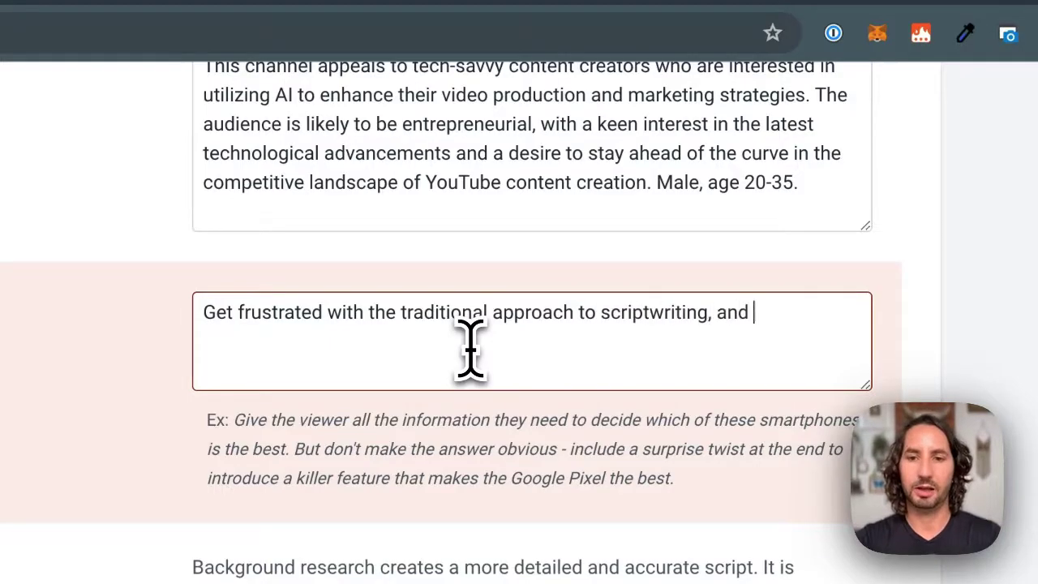
type("be motivated to ")
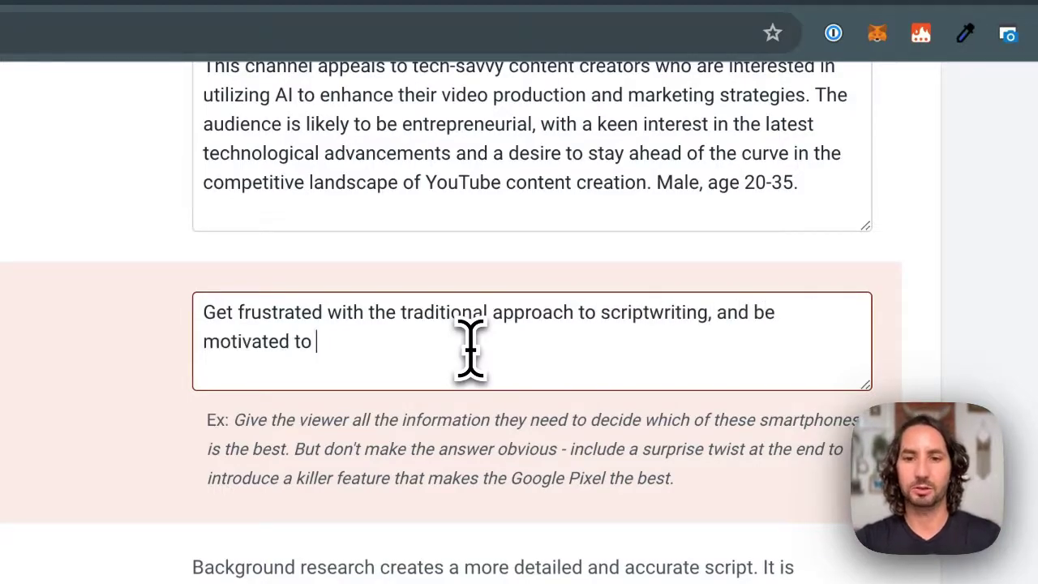
type("try Subscrib")
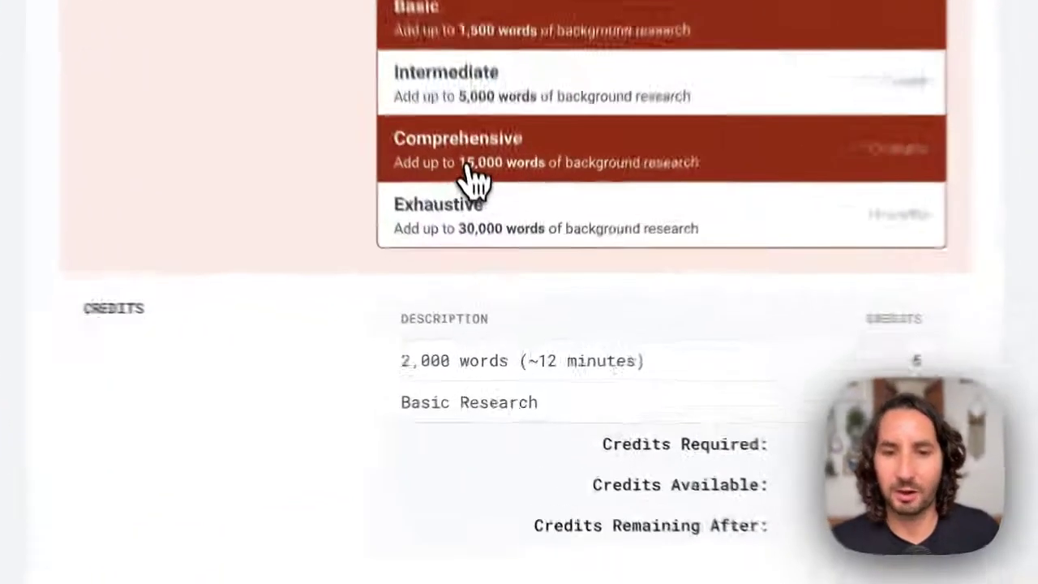
- Choose the Comprehensive research level with up to 15,000 words of background research and create the script
left_click(506, 258)
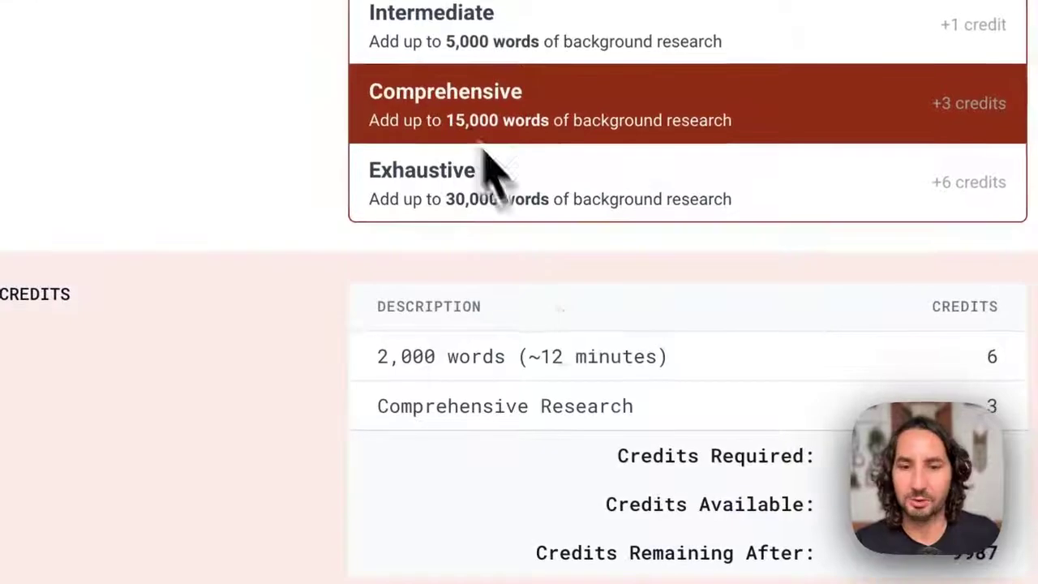
scroll(598, 396, "down", 2)
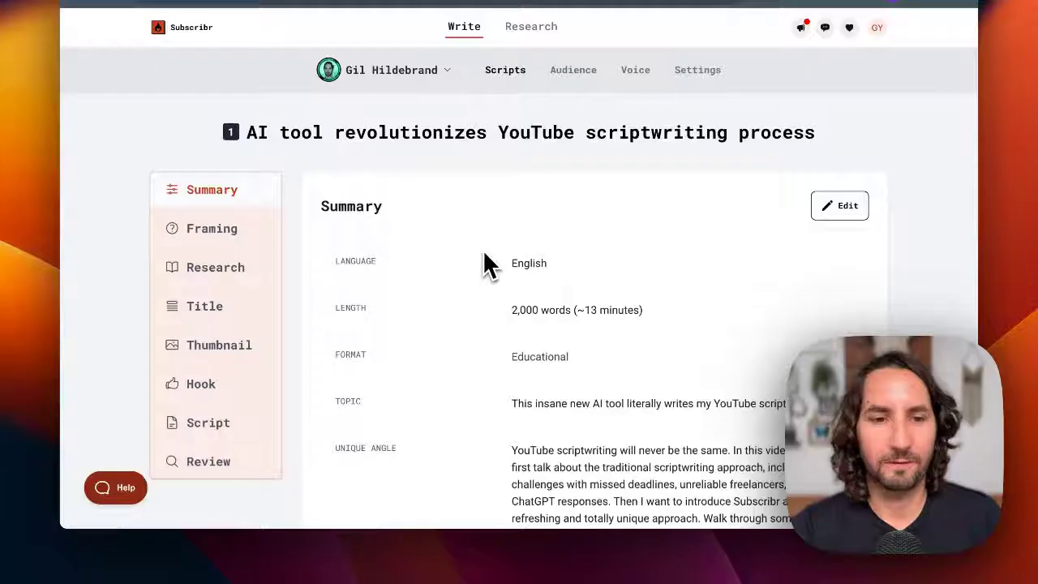
- Choose the first five framing questions, from the challenges of traditional YouTube scriptwriting to Subscribr's reliability compared to hiring freelancers
scroll(550, 305, "down", 3)
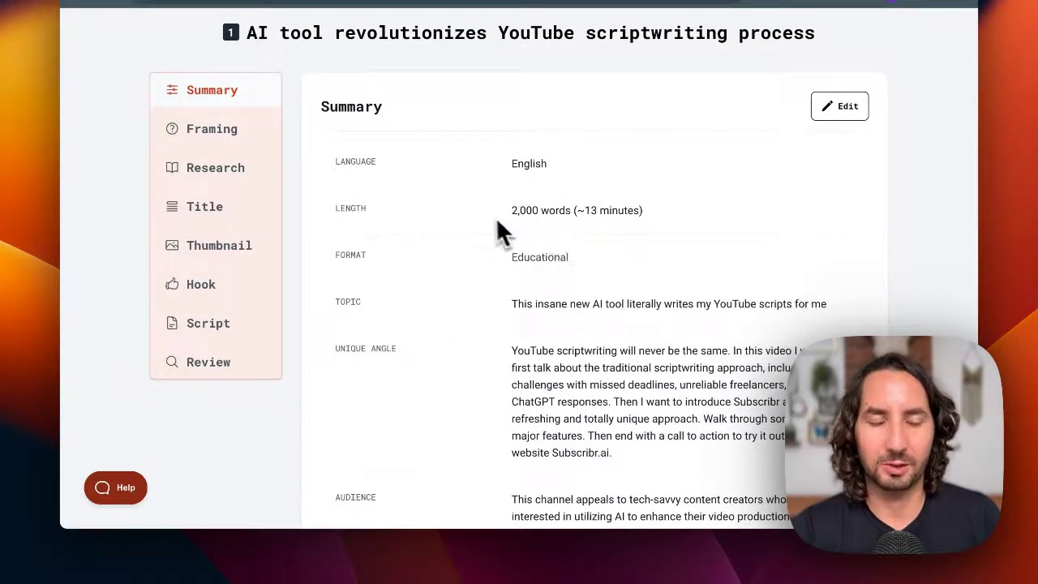
left_click(244, 147)
scroll(556, 295, "down", 3)
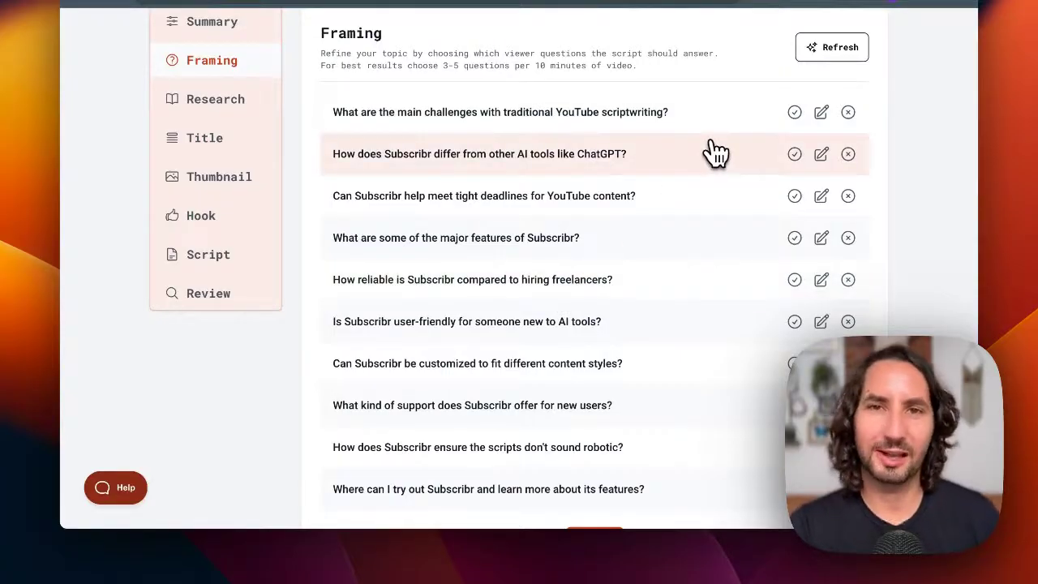
left_click(795, 116)
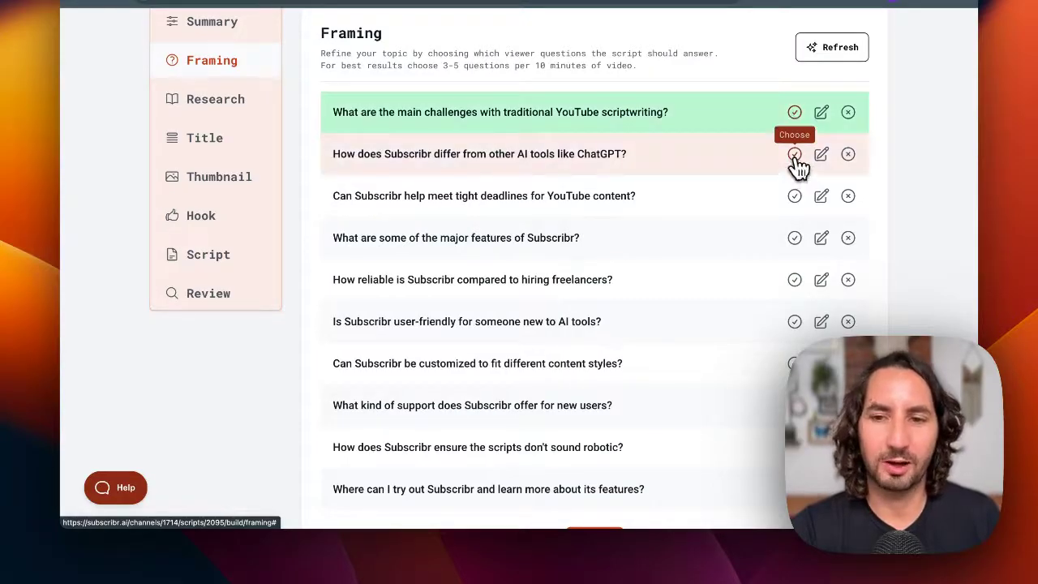
left_click(795, 157)
left_click(796, 197)
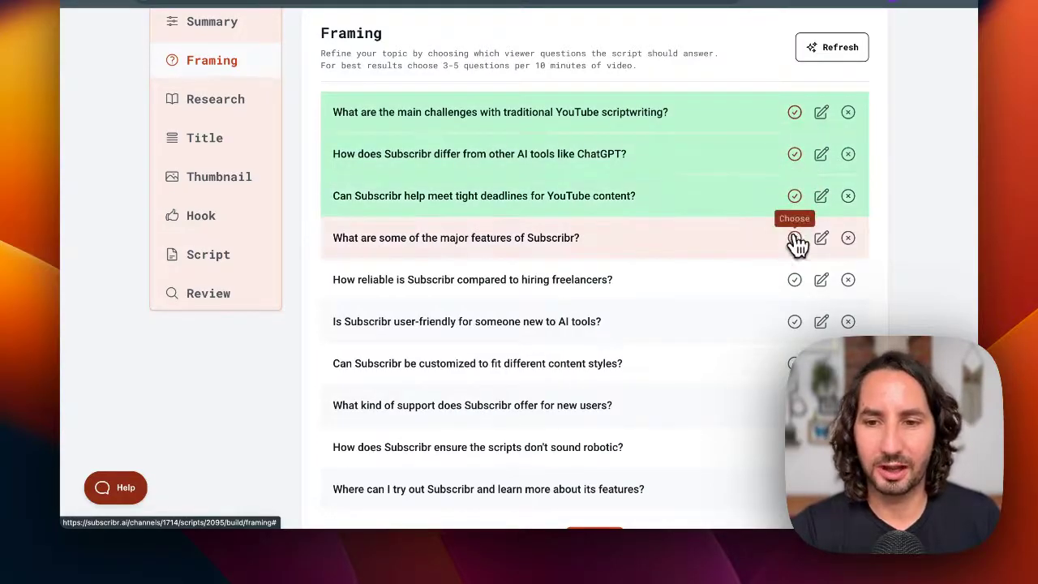
left_click(794, 238)
left_click(795, 281)
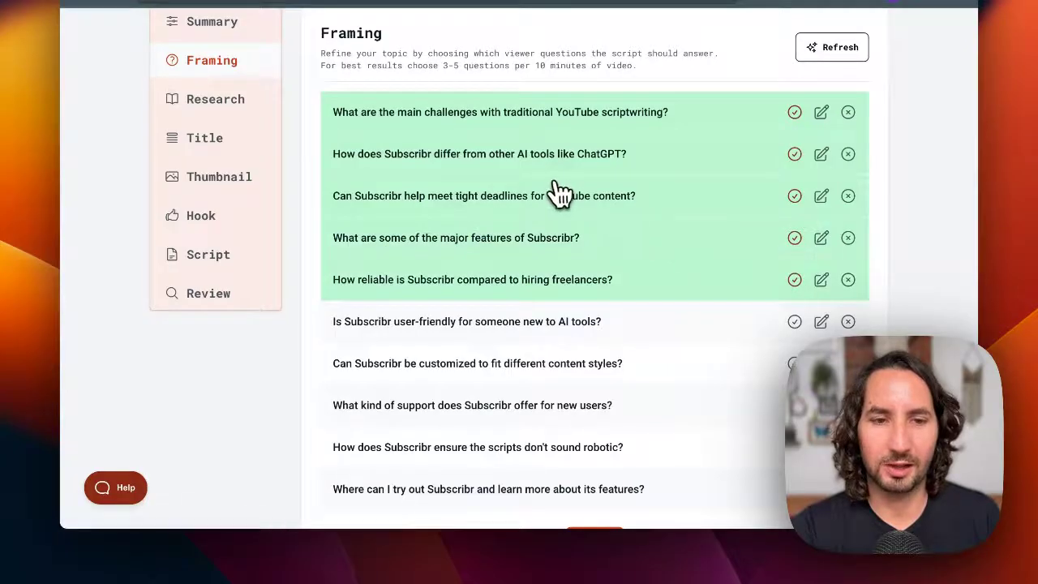
left_click(196, 107)
scroll(413, 201, "down", 2)
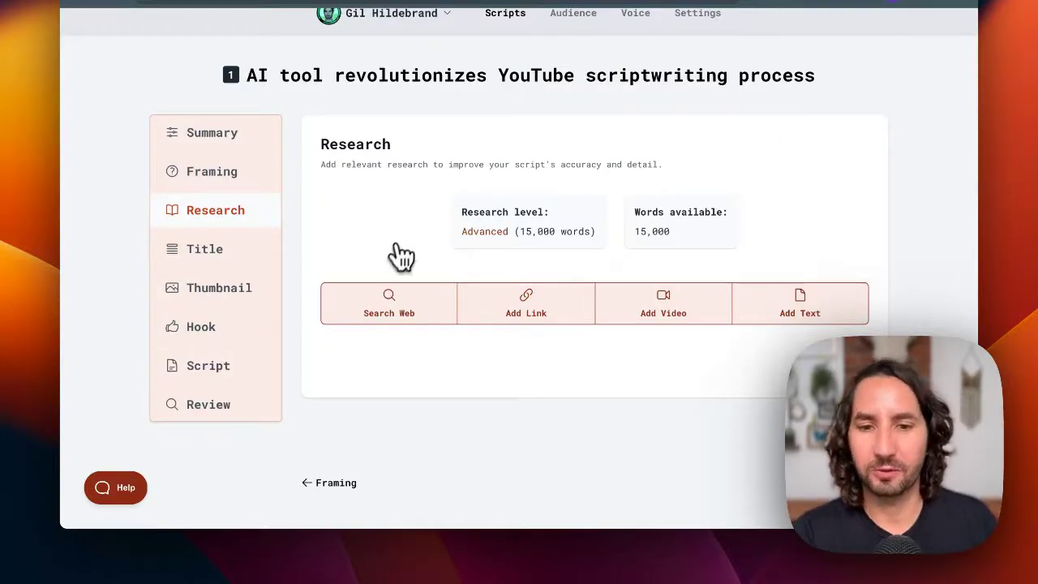
left_click(486, 304)
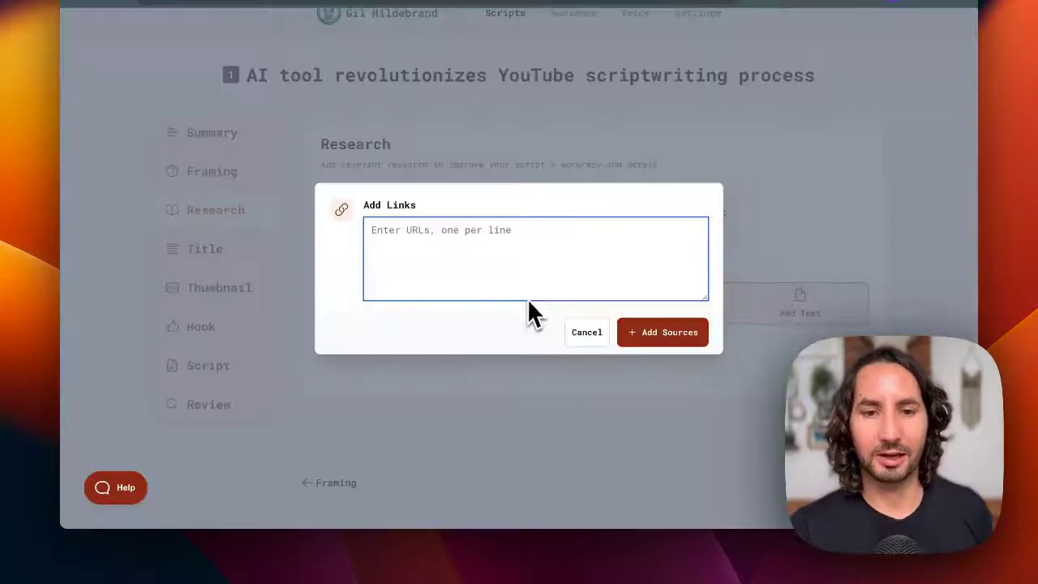
type("http")
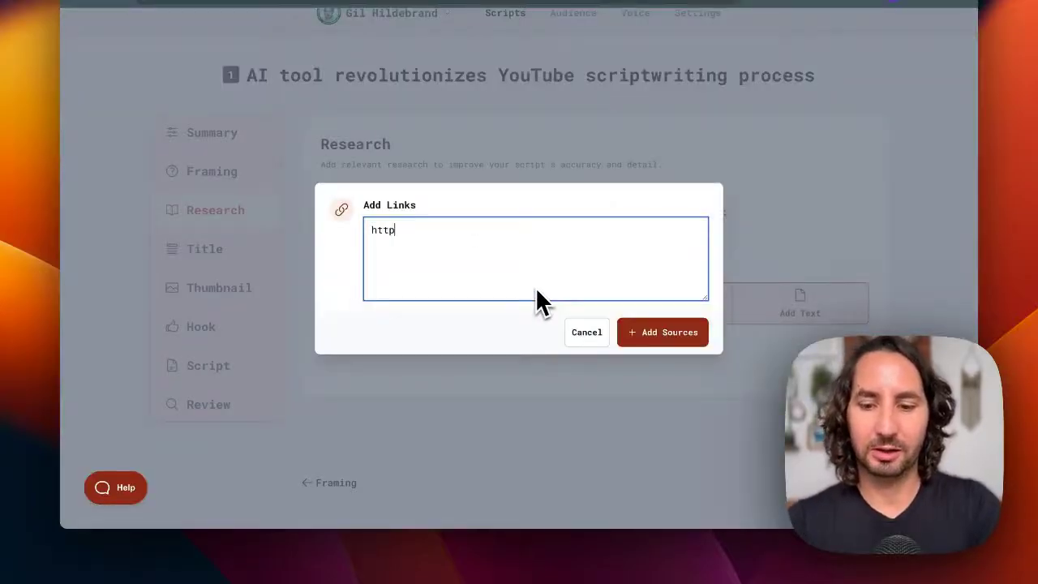
type("s://subscri")
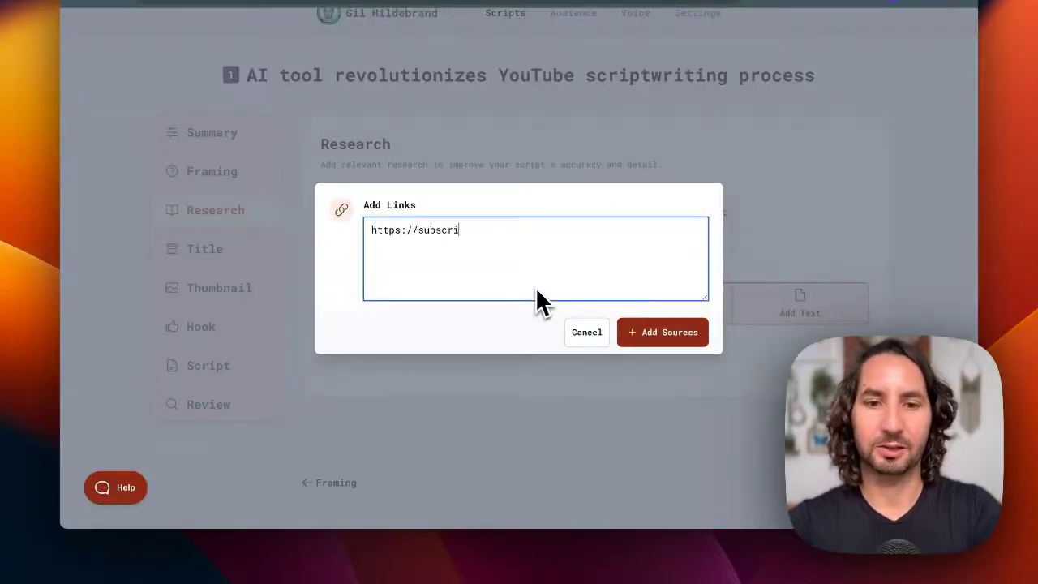
type("br.ai")
left_click(657, 331)
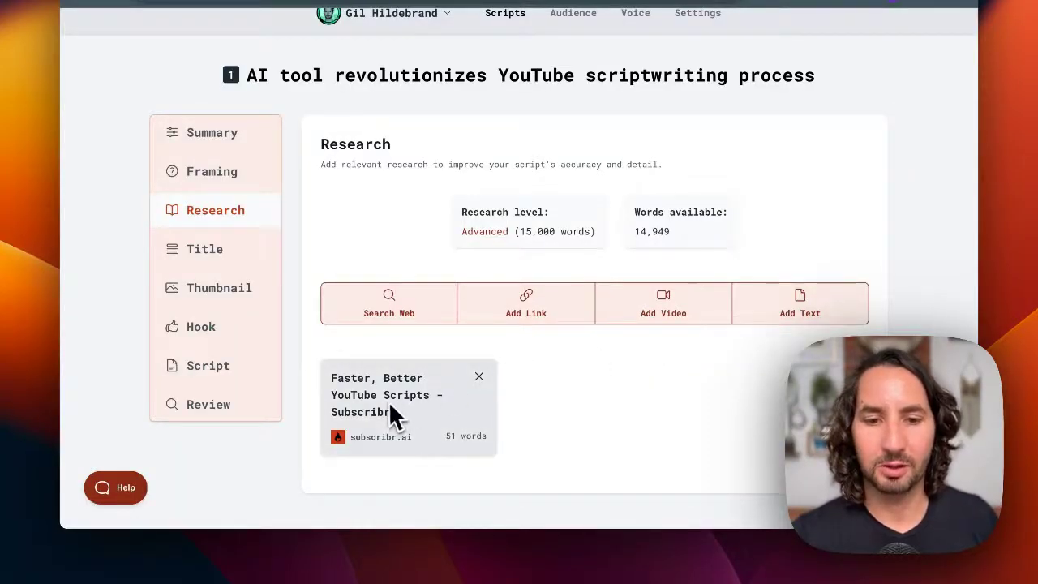
- Add a text research source titled "Subscribr Description" containing the copied product description
scroll(387, 402, "down", 1)
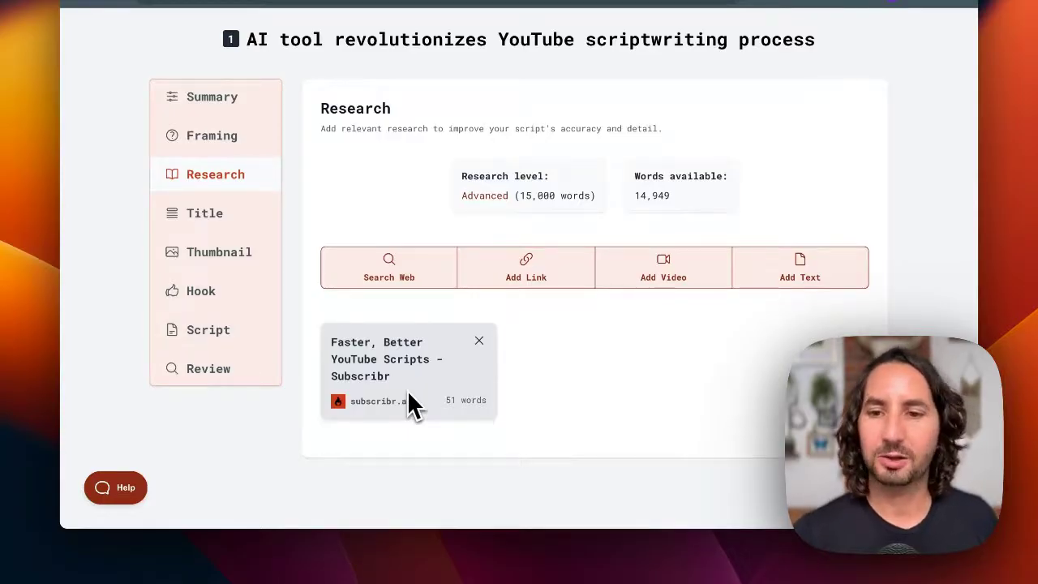
left_click(793, 279)
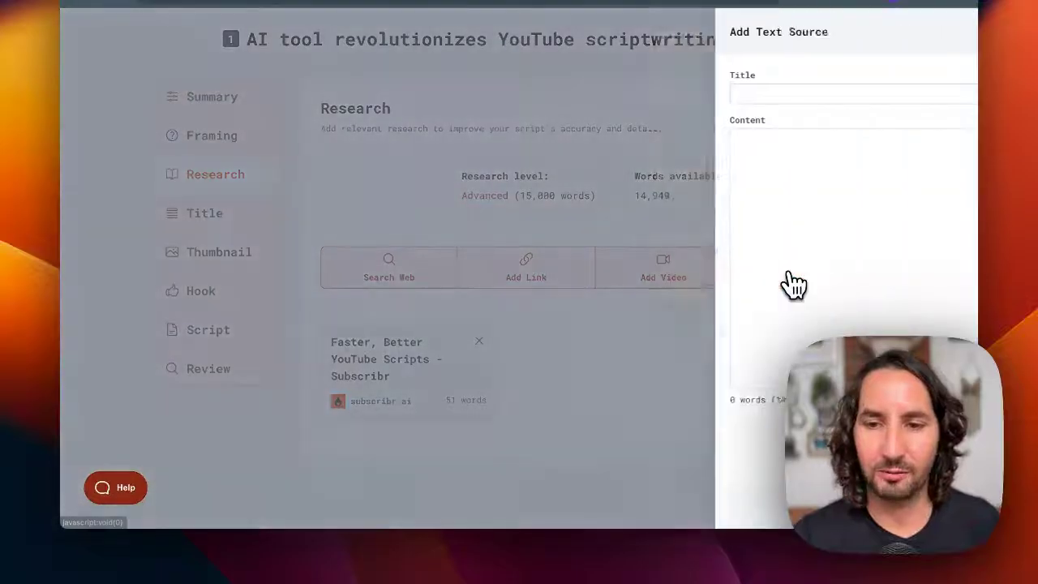
left_click(635, 95)
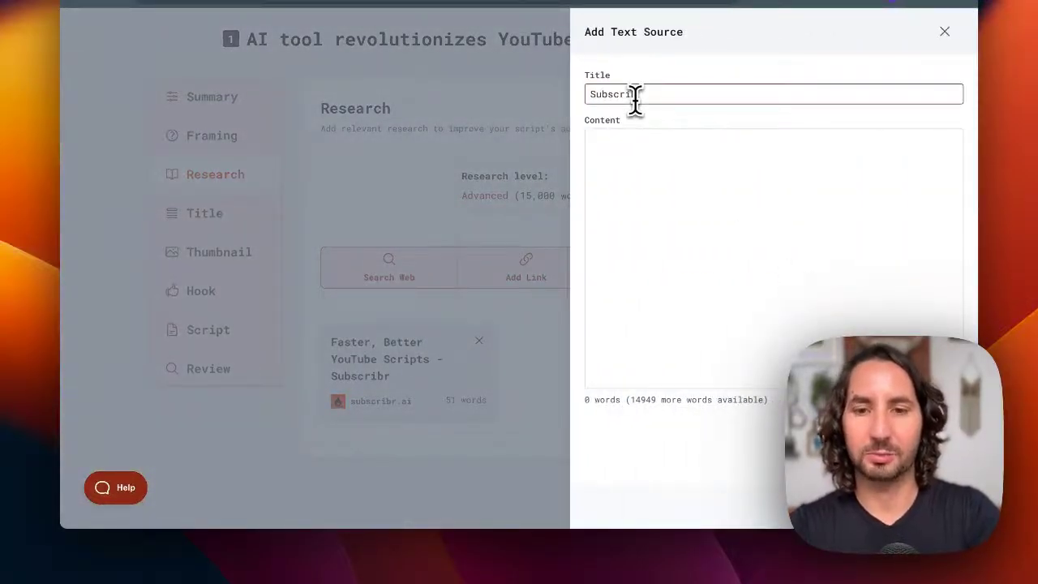
type("Subscribr Description")
key("Tab")
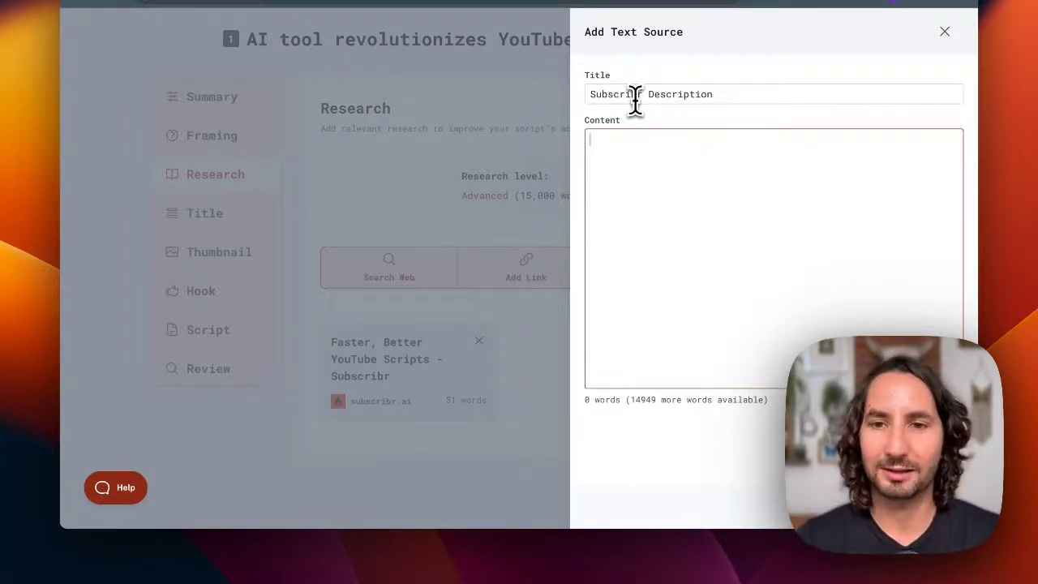
key("super+v")
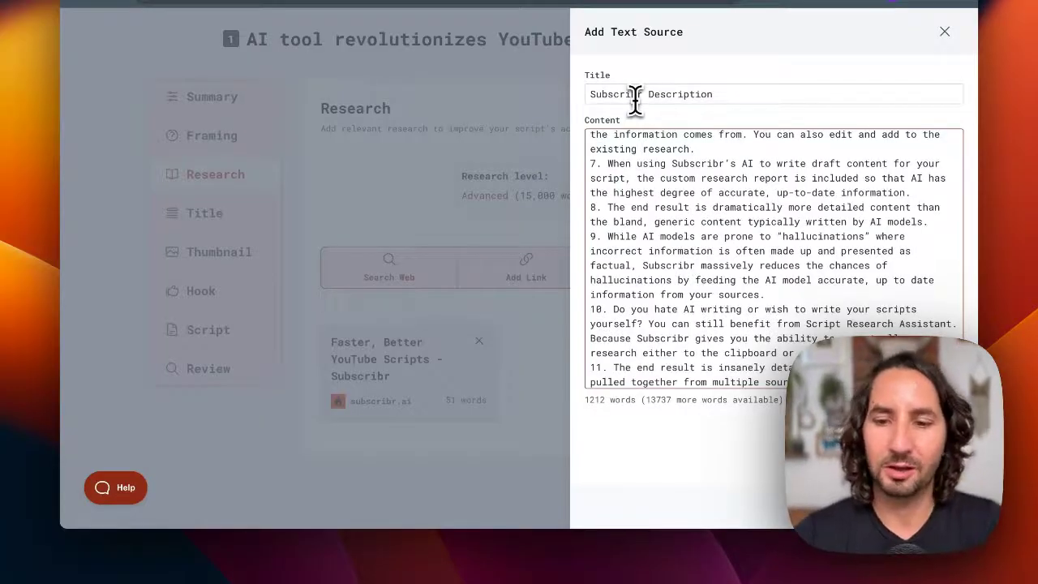
scroll(641, 199, "up", 10)
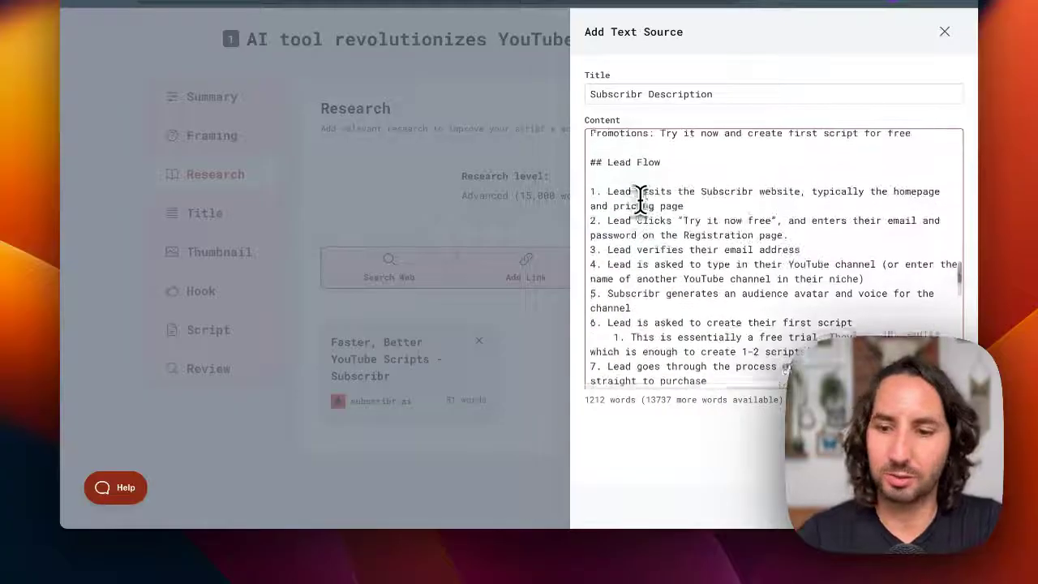
scroll(641, 198, "up", 1)
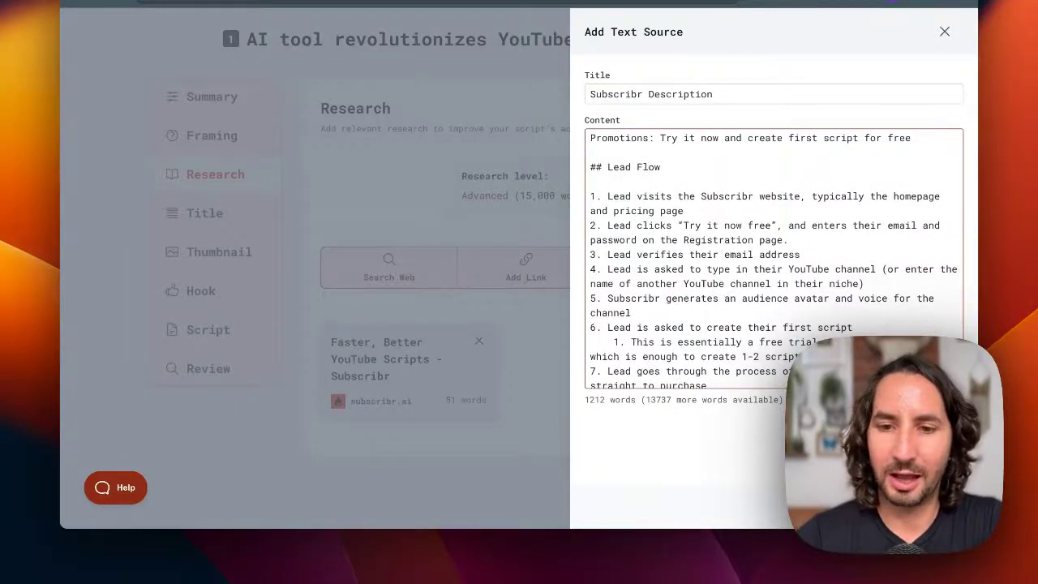
left_click(936, 507)
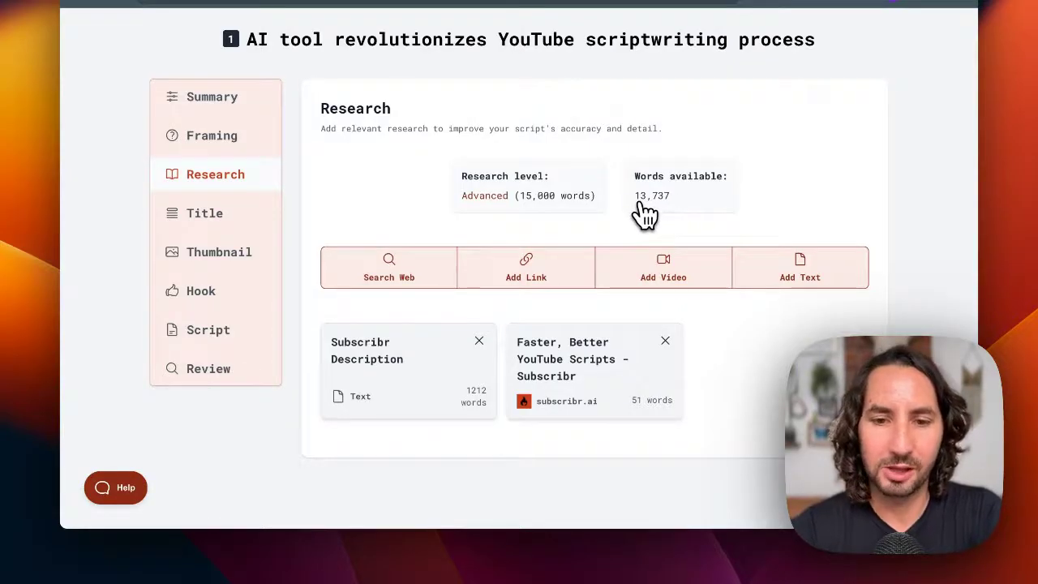
- Search the web for the main challenges with traditional YouTube scriptwriting and add descript.com's "How to Write a YouTube Script that Keeps People Watching" as a source
left_click(697, 282)
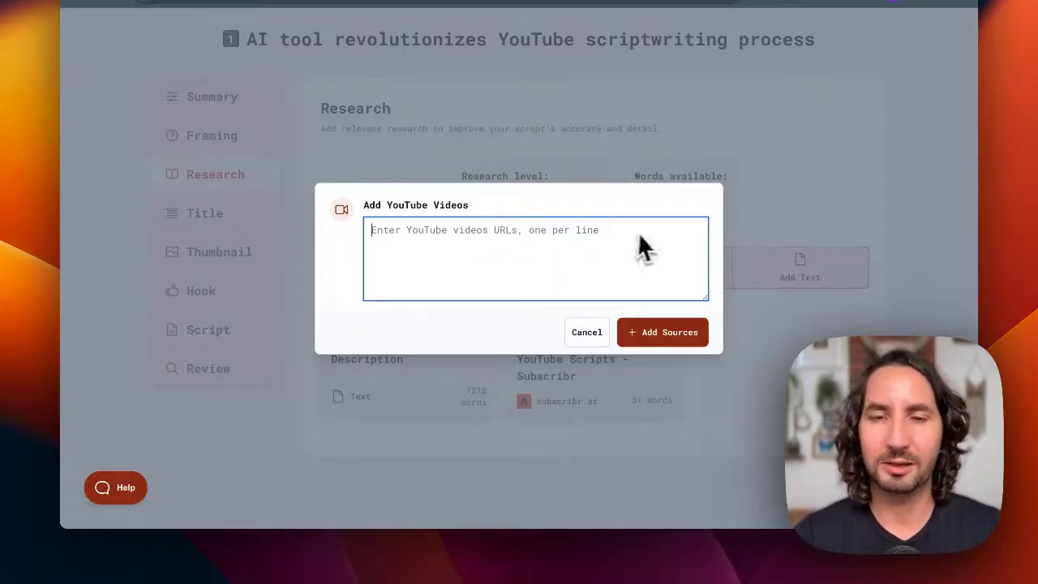
left_click(596, 339)
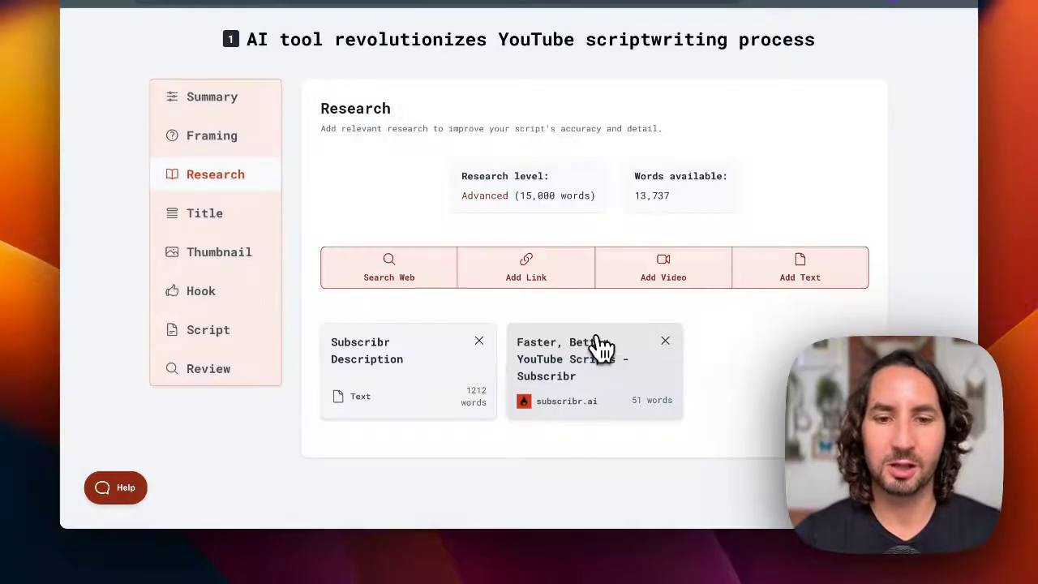
left_click(410, 278)
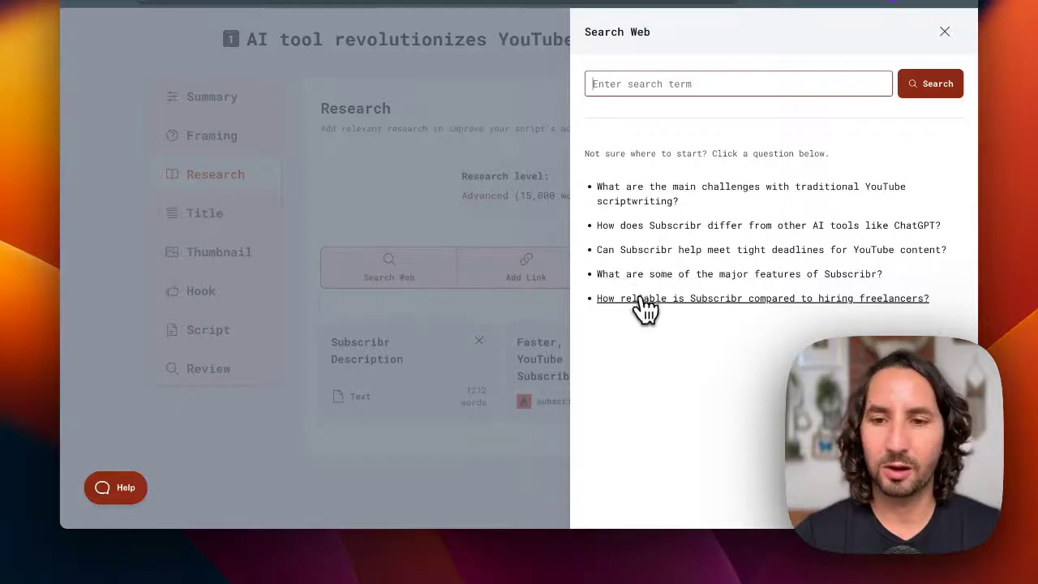
left_click(680, 203)
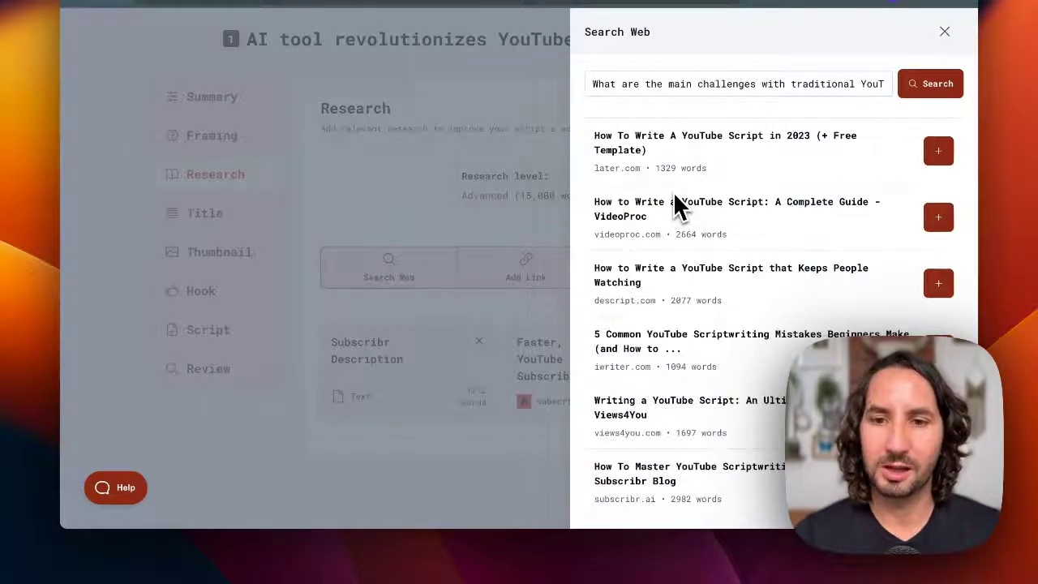
scroll(713, 198, "down", 1)
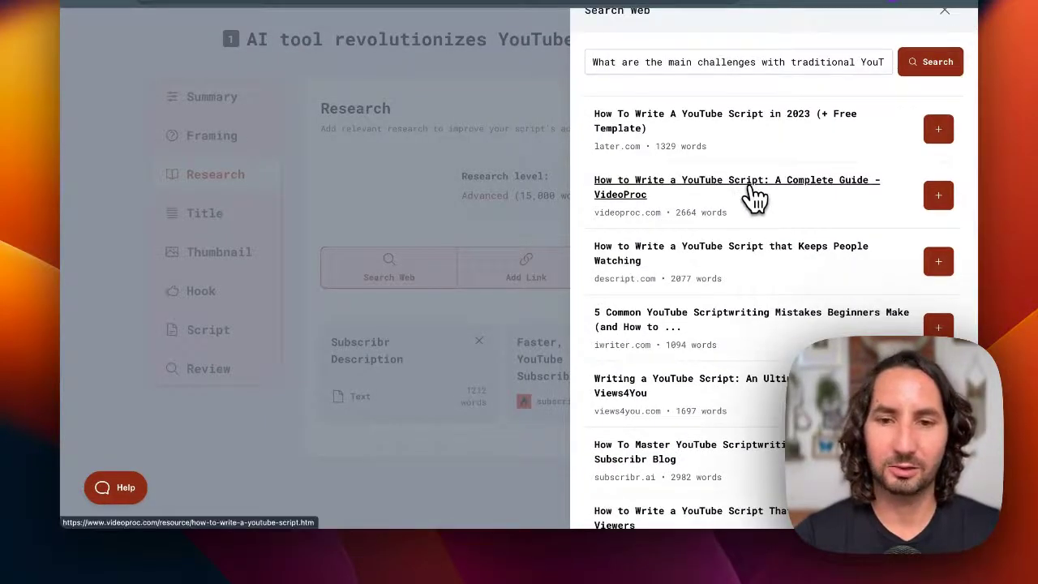
left_click(747, 195)
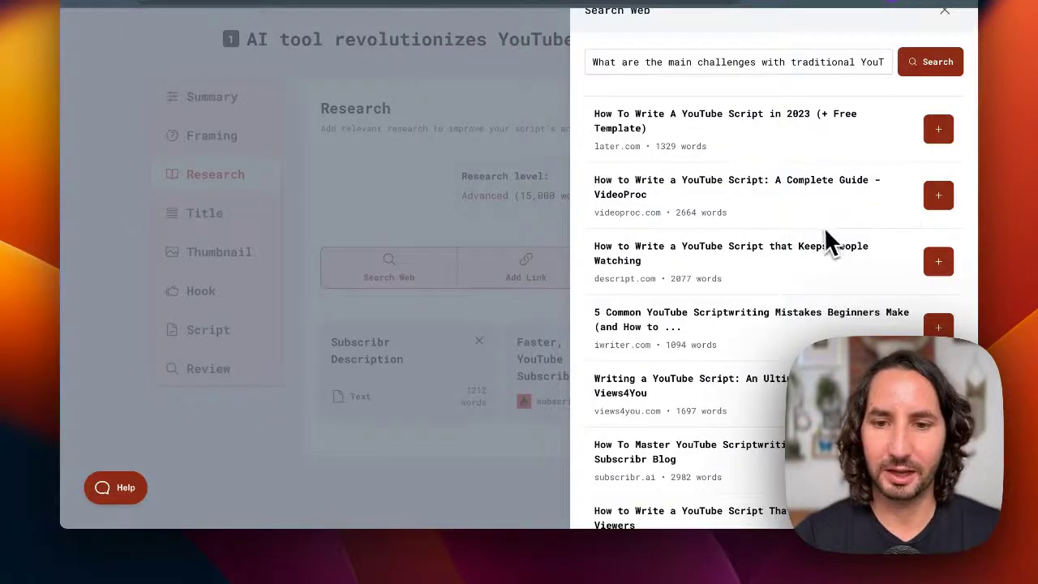
scroll(823, 227, "down", 2)
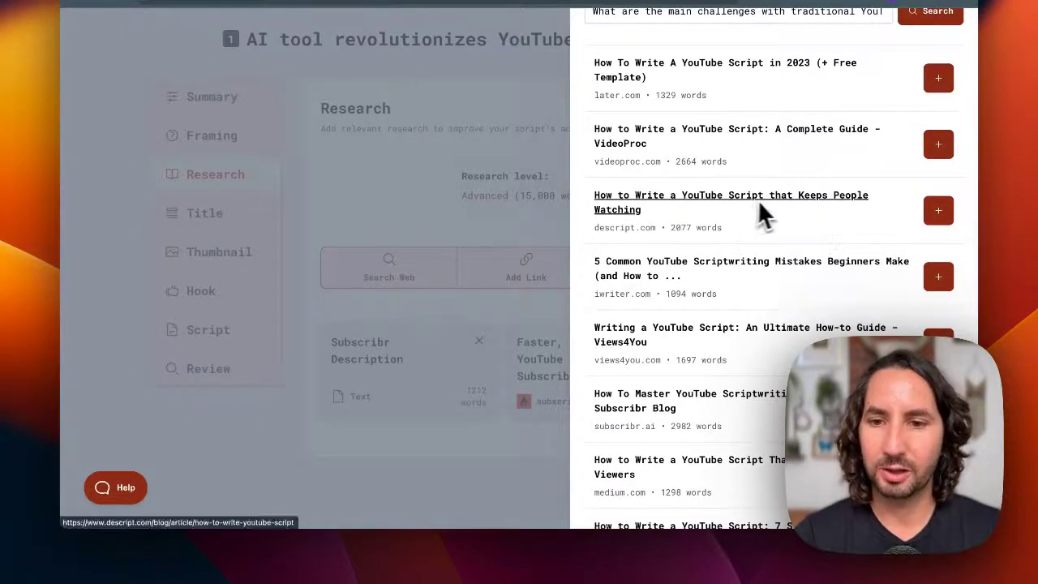
left_click(940, 217)
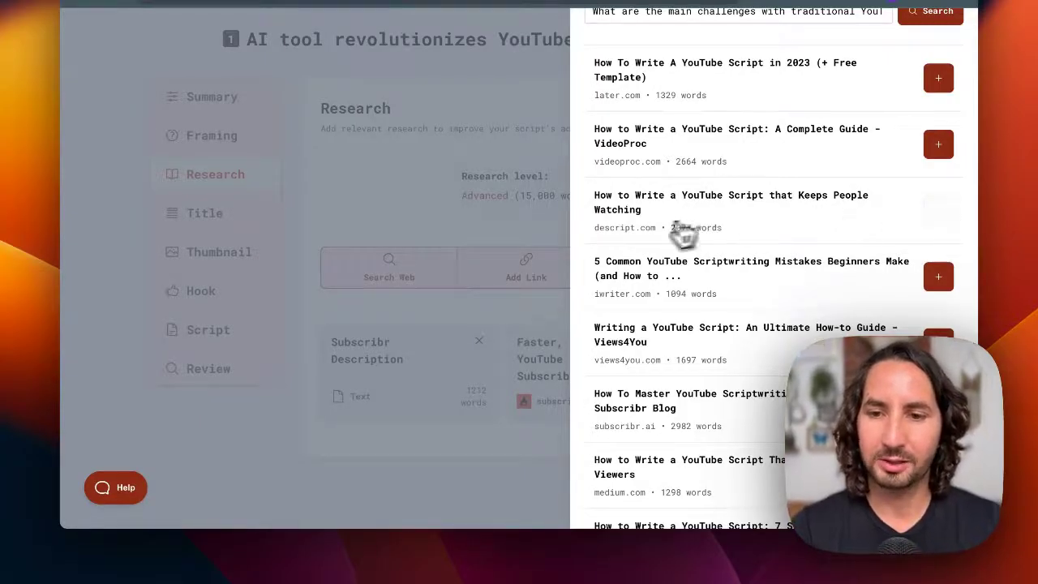
- Search the web for "chatgpt for scriptwriting" and add vidpros.com's "ChatGPT Prompts for YouTube Scriptwriting: A Complete Guide" as a research source
scroll(847, 263, "down", 2)
scroll(847, 263, "up", 5)
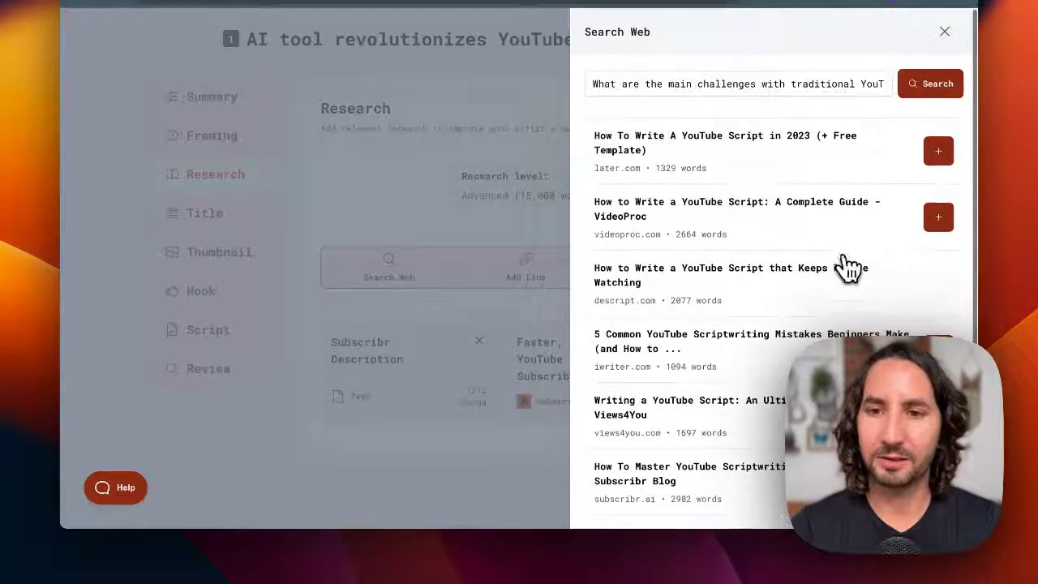
triple_click(745, 84)
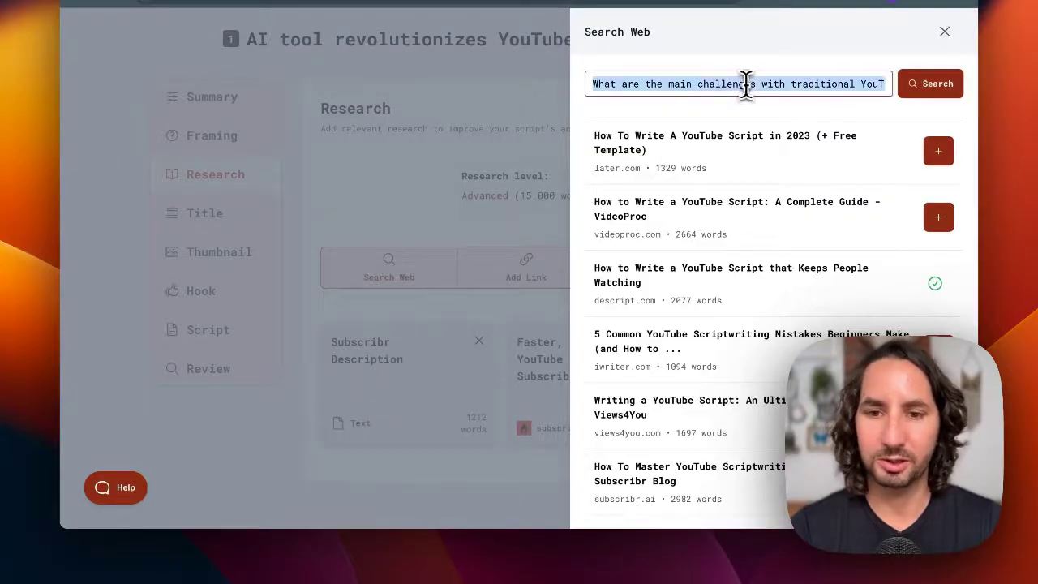
type("chatgpt for scriptwriting")
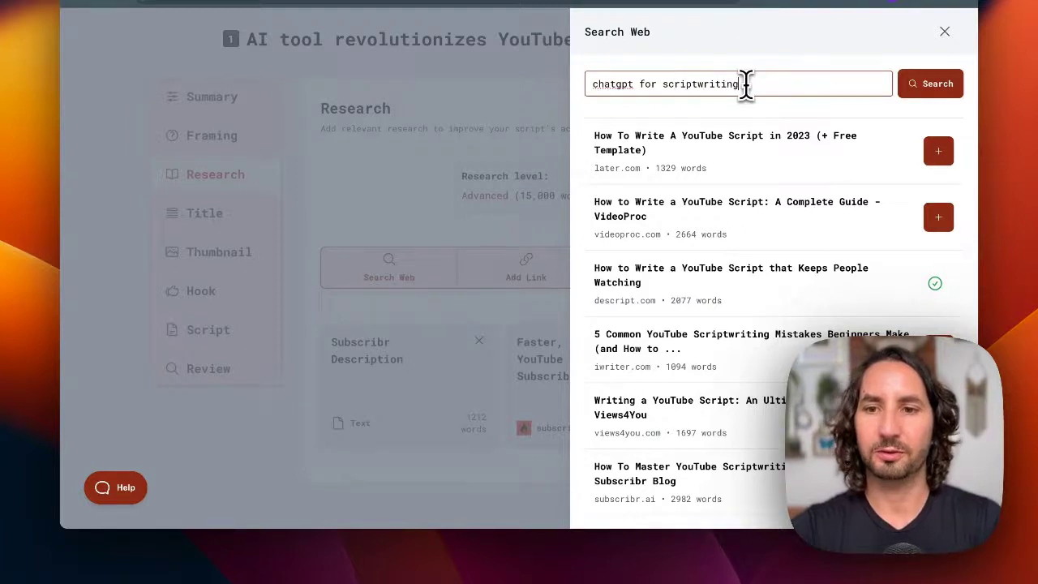
key("Return")
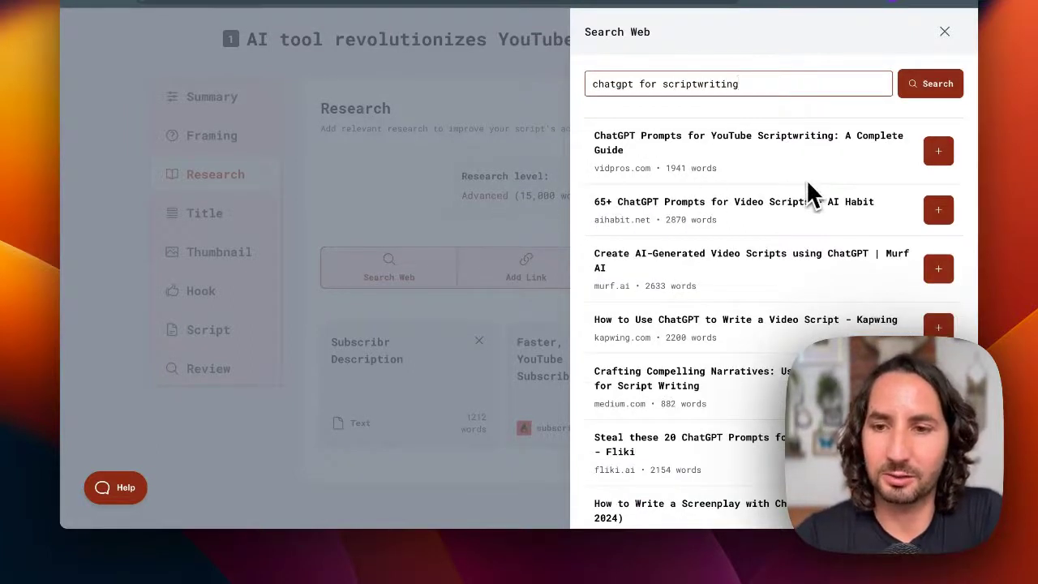
left_click(938, 151)
scroll(688, 318, "down", 5)
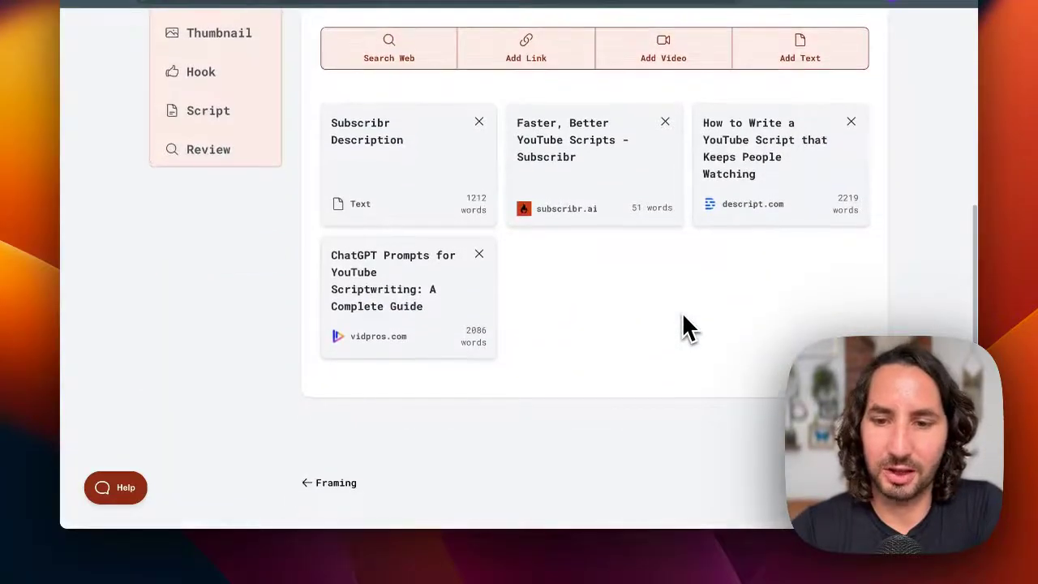
scroll(431, 271, "up", 5)
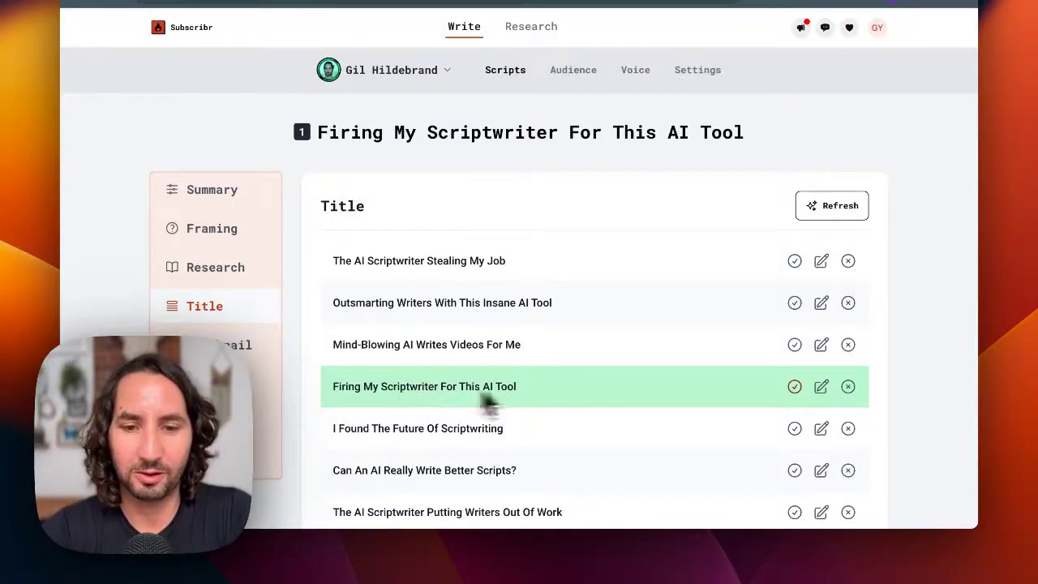
- Choose the thumbnail idea with the red 'FIRED' stamp and the hook beginning "I just fired my scriptwriter"
left_click(257, 361)
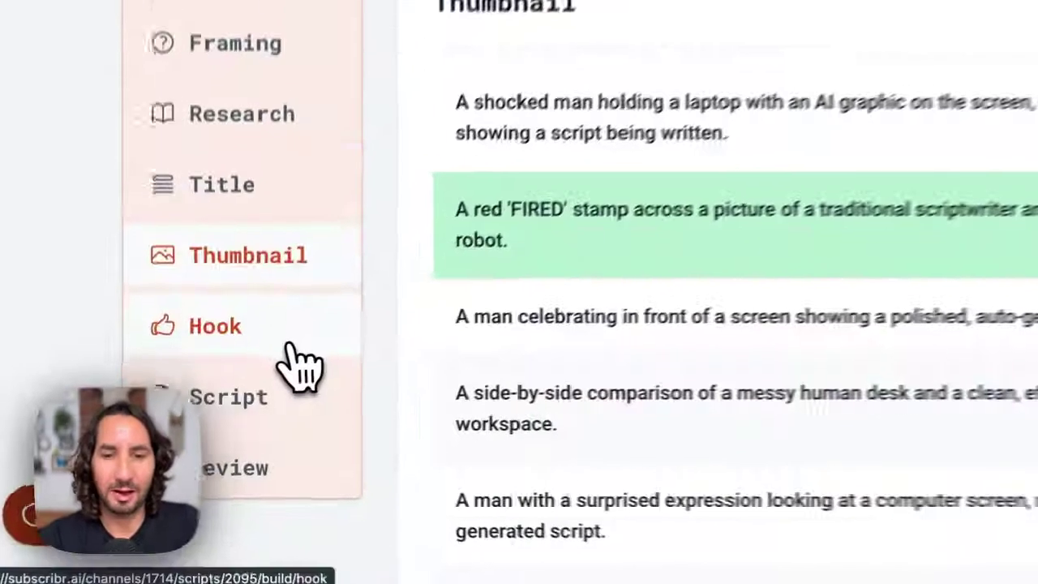
left_click(243, 390)
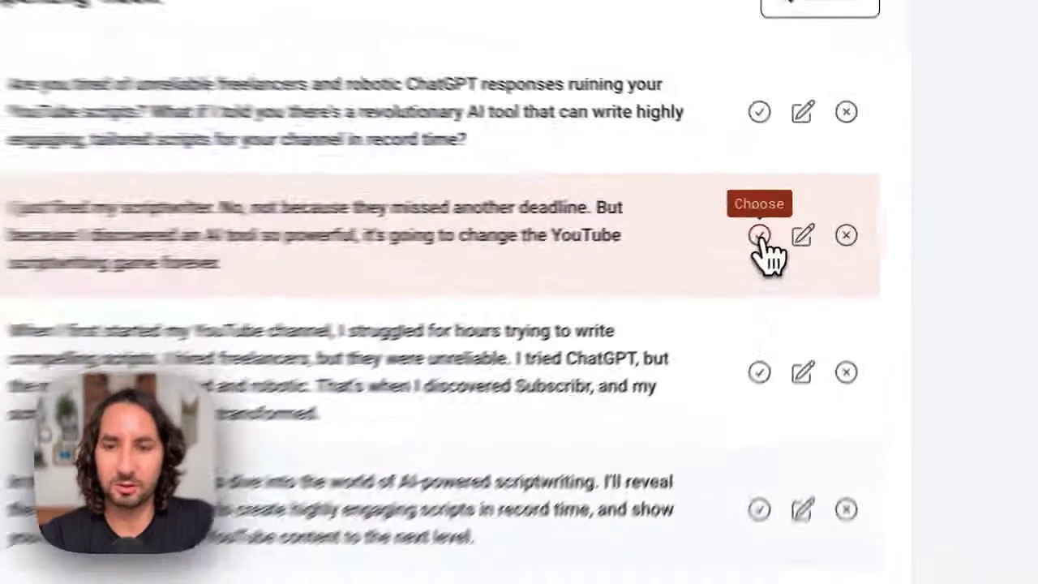
left_click(794, 222)
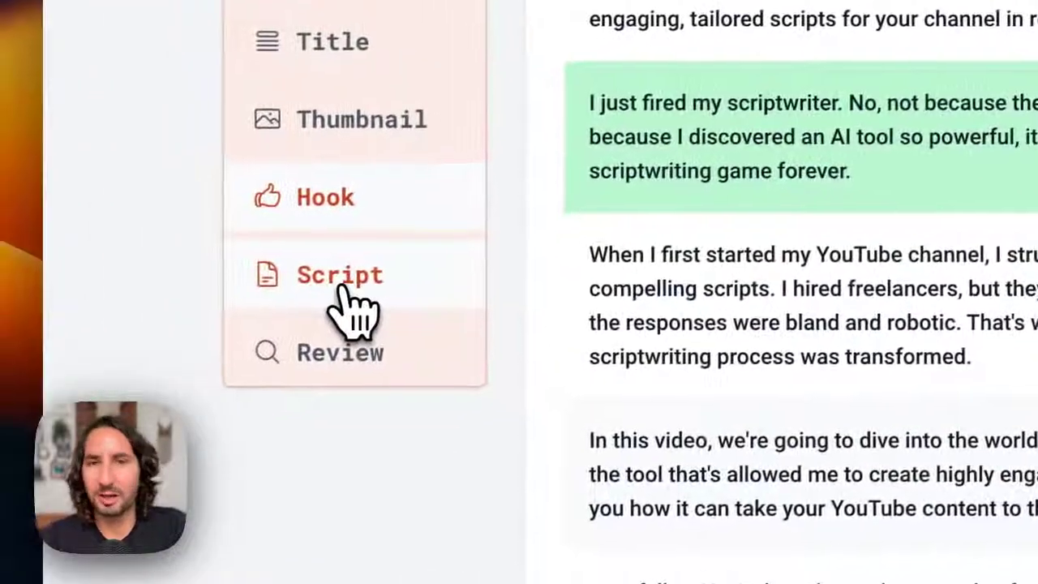
left_click(104, 338)
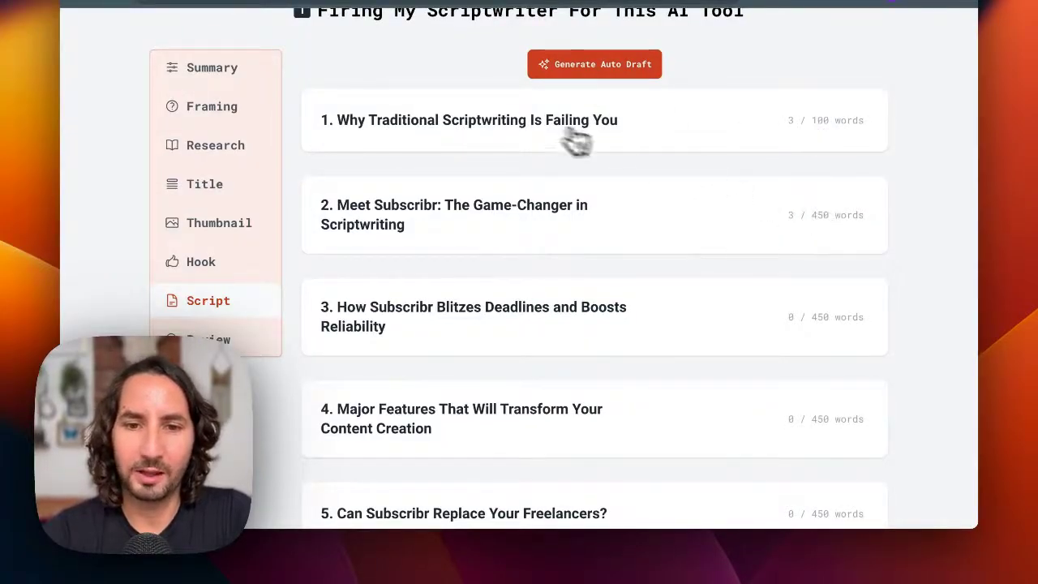
left_click(379, 132)
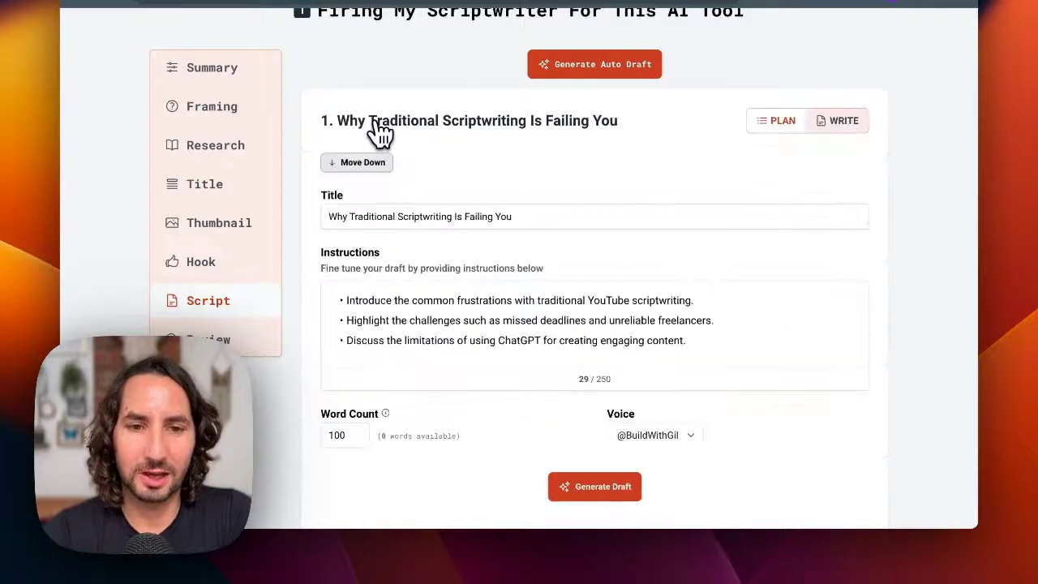
scroll(379, 132, "down", 2)
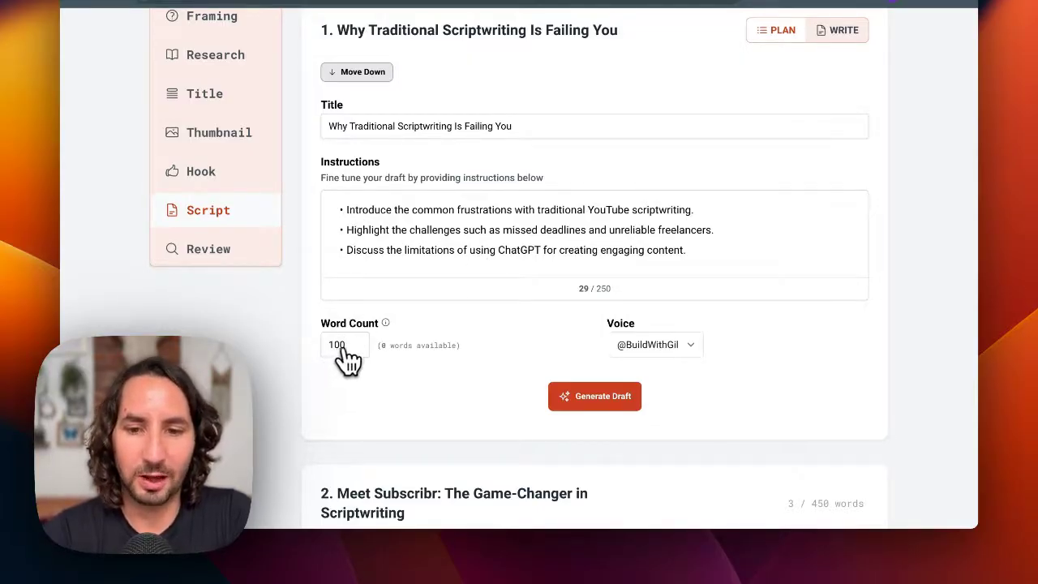
left_click(604, 402)
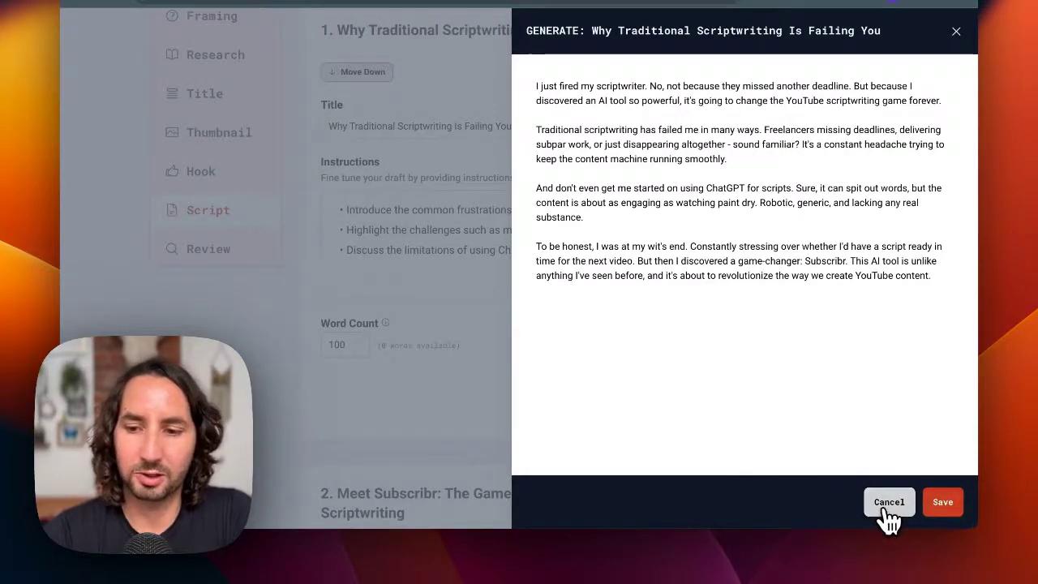
left_click(945, 507)
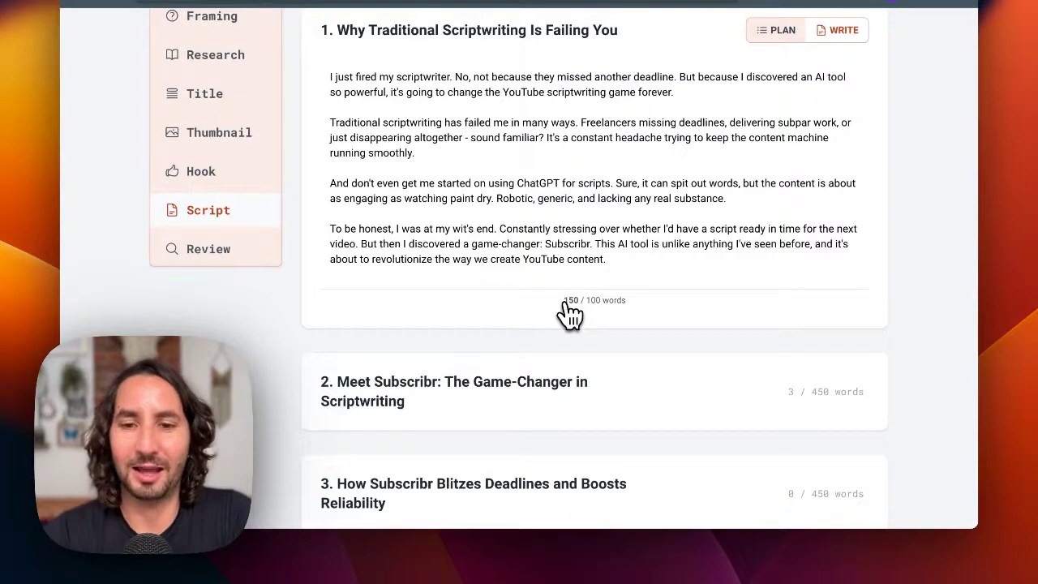
- Examine the research report prepared for script section 2, "Meet Subscribr: The Game-Changer in Scriptwriting"
scroll(510, 192, "down", 5)
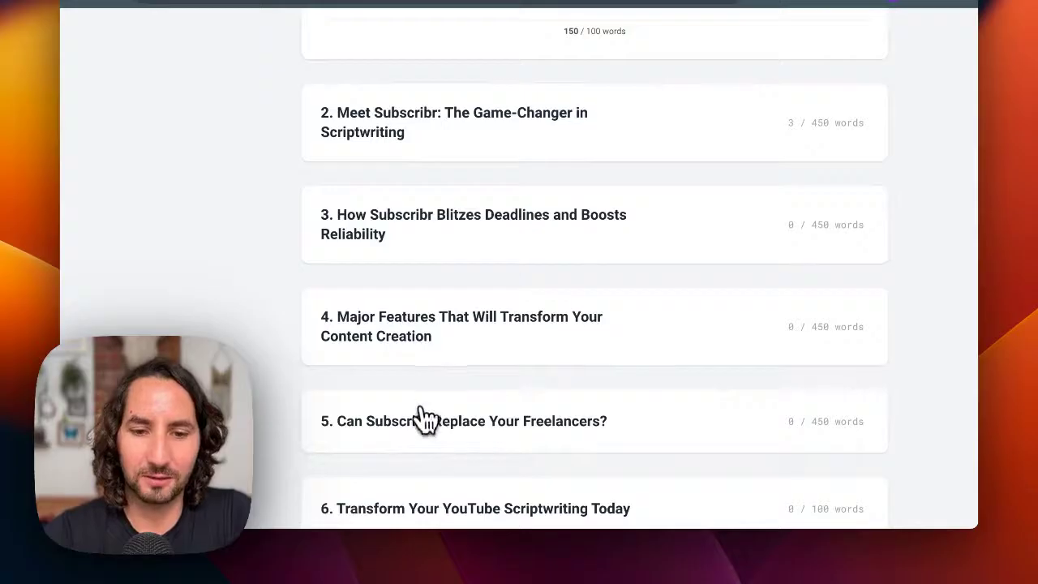
scroll(556, 447, "down", 1)
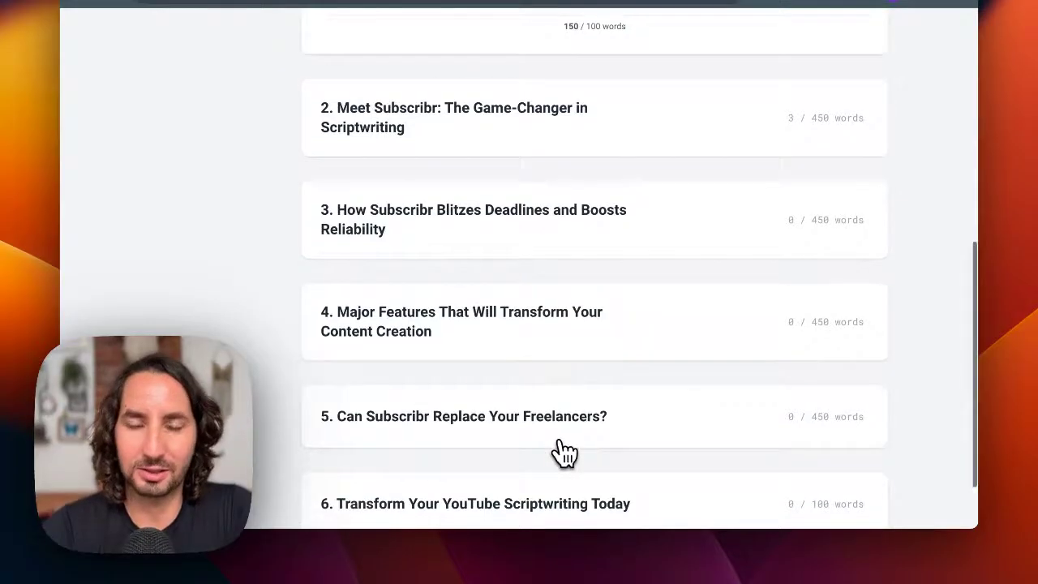
left_click(494, 134)
scroll(491, 130, "down", 1)
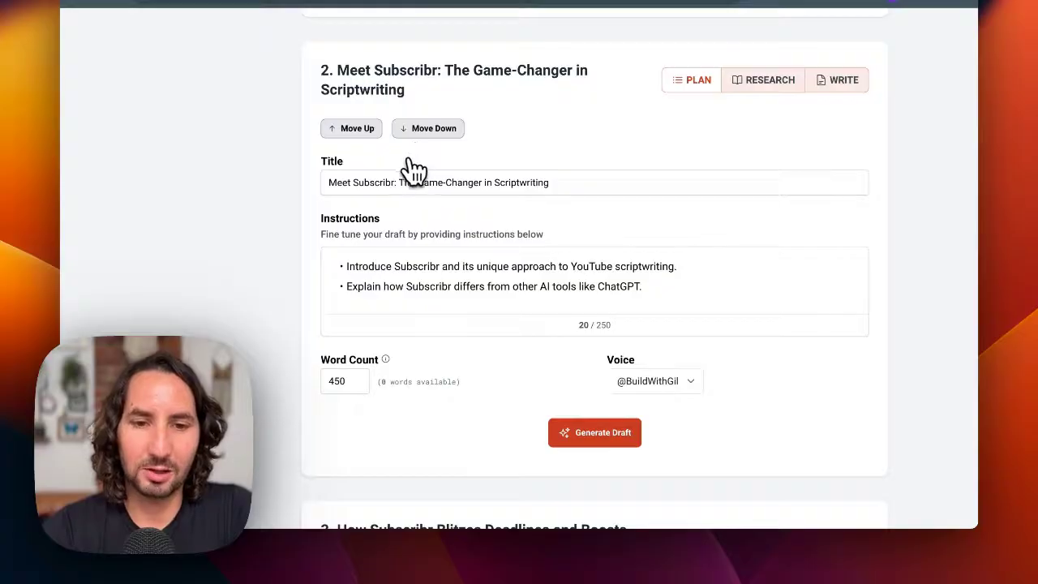
left_click(793, 82)
scroll(713, 262, "down", 2)
scroll(713, 262, "up", 5)
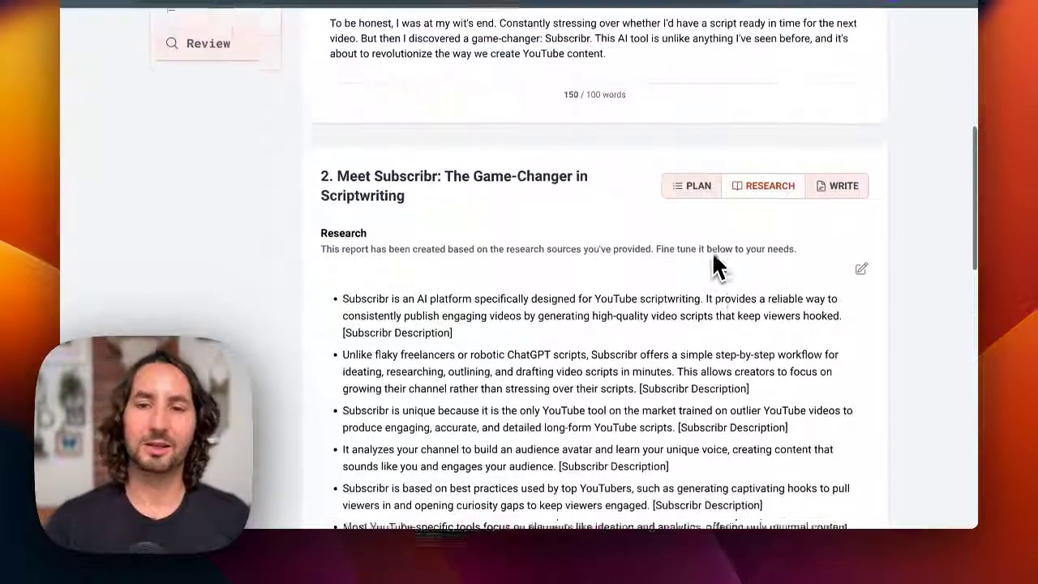
scroll(713, 262, "down", 3)
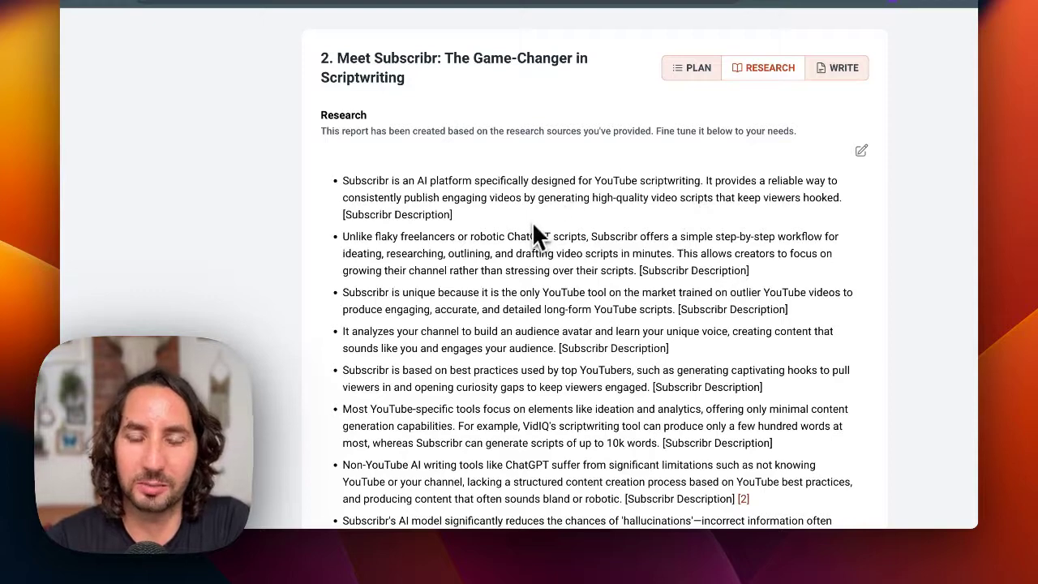
scroll(551, 231, "down", 2)
scroll(616, 211, "up", 2)
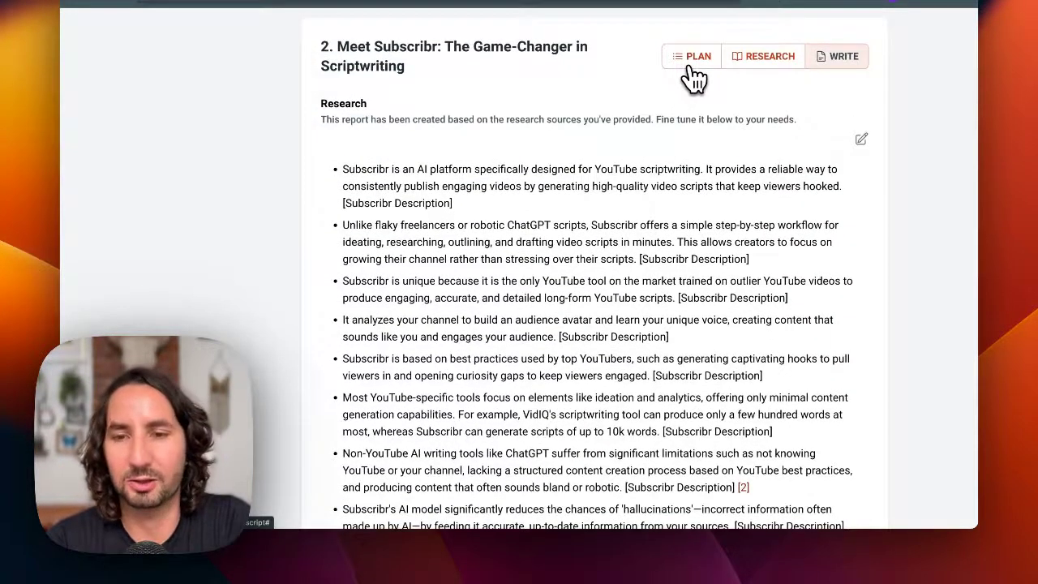
- Look over the title, instructions and draft settings in section 2's plan, and collapse the section
left_click(693, 72)
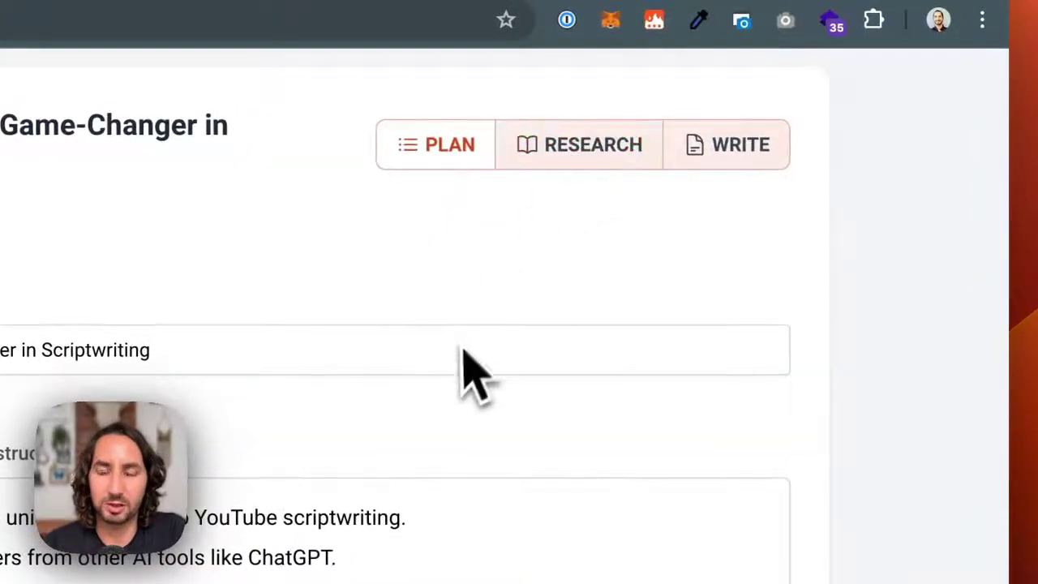
scroll(702, 174, "down", 1)
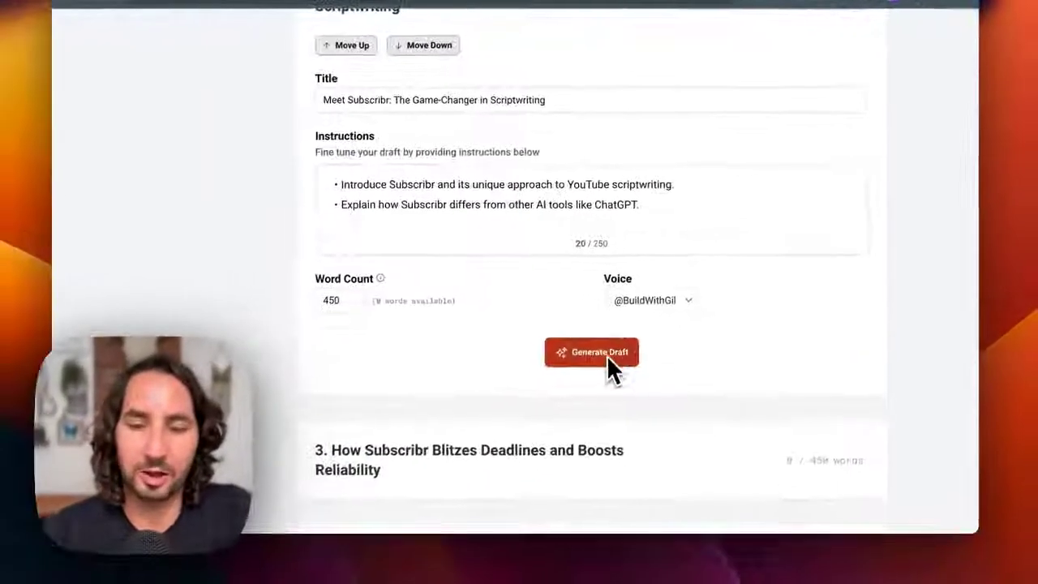
scroll(713, 283, "up", 1)
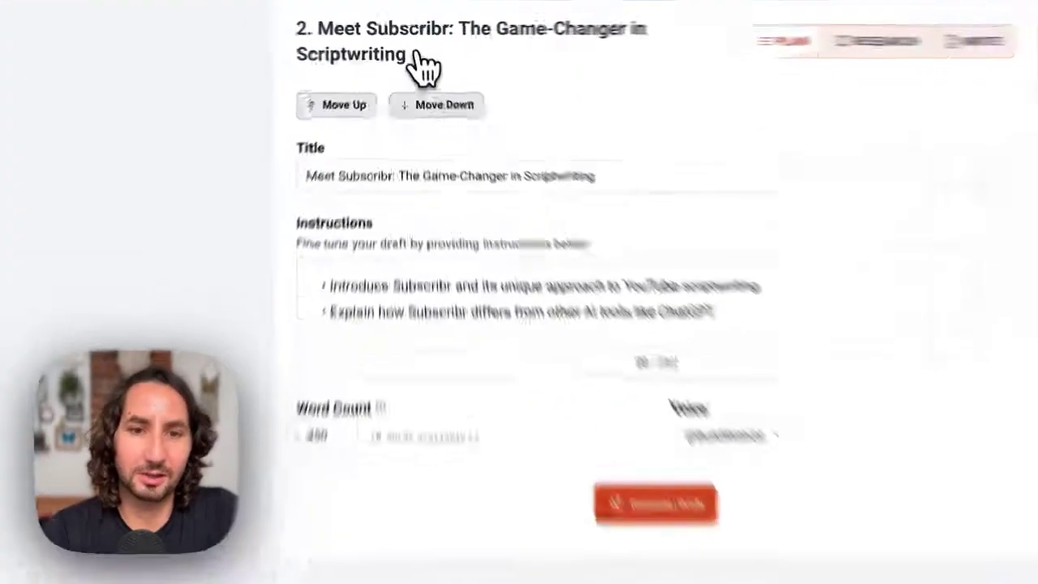
left_click(410, 45)
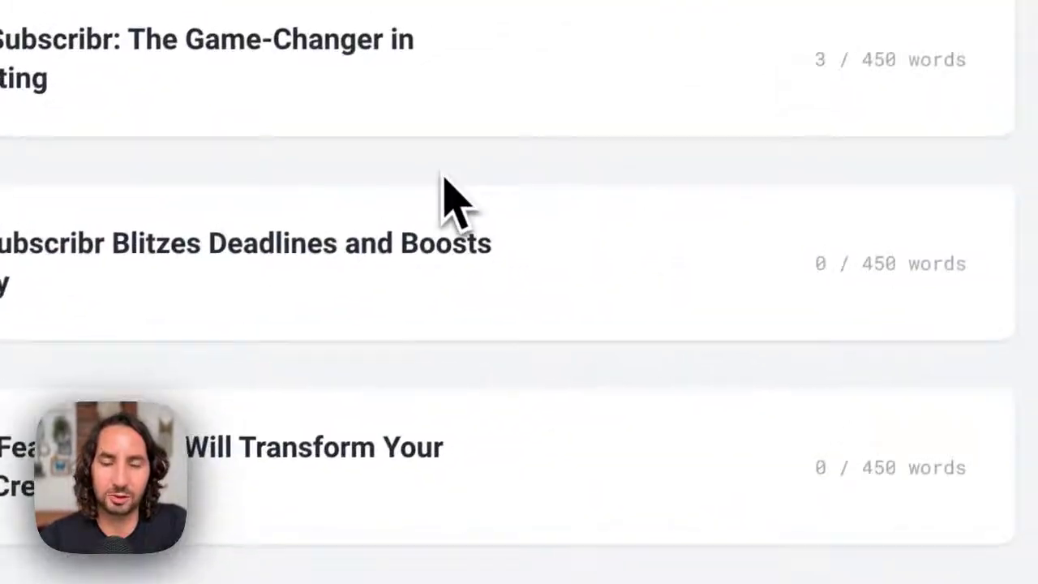
- Try adding blank lines after the second paragraph of the section 1 draft and remove them again
scroll(440, 202, "up", 5)
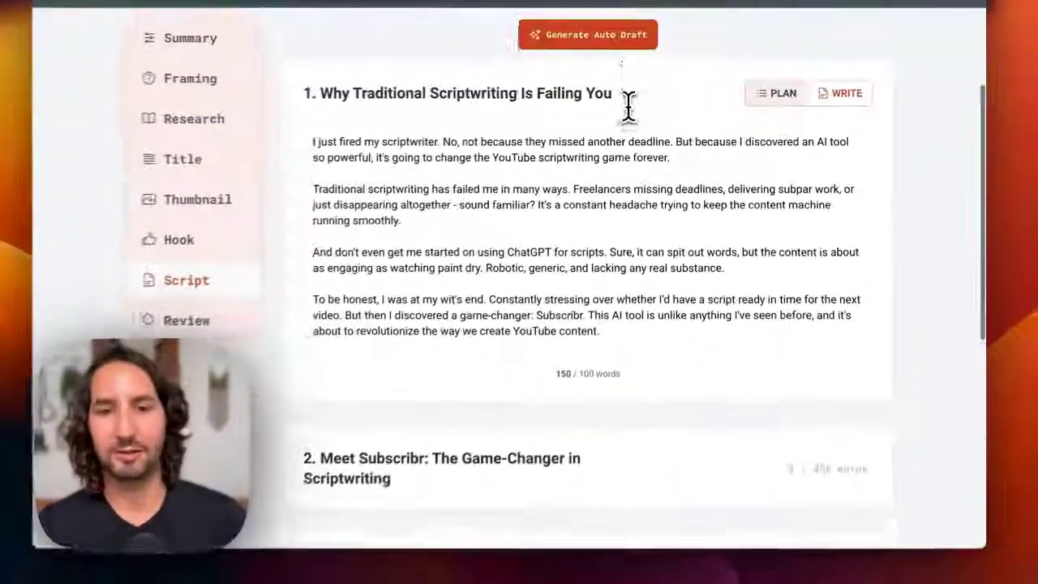
key("Return")
key("Return")
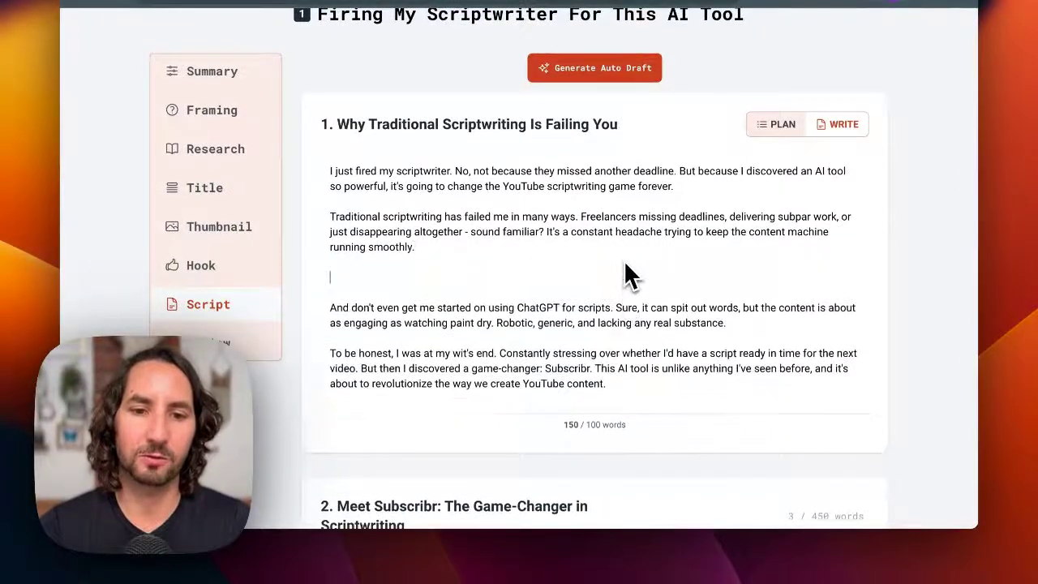
key("BackSpace")
key("BackSpace")
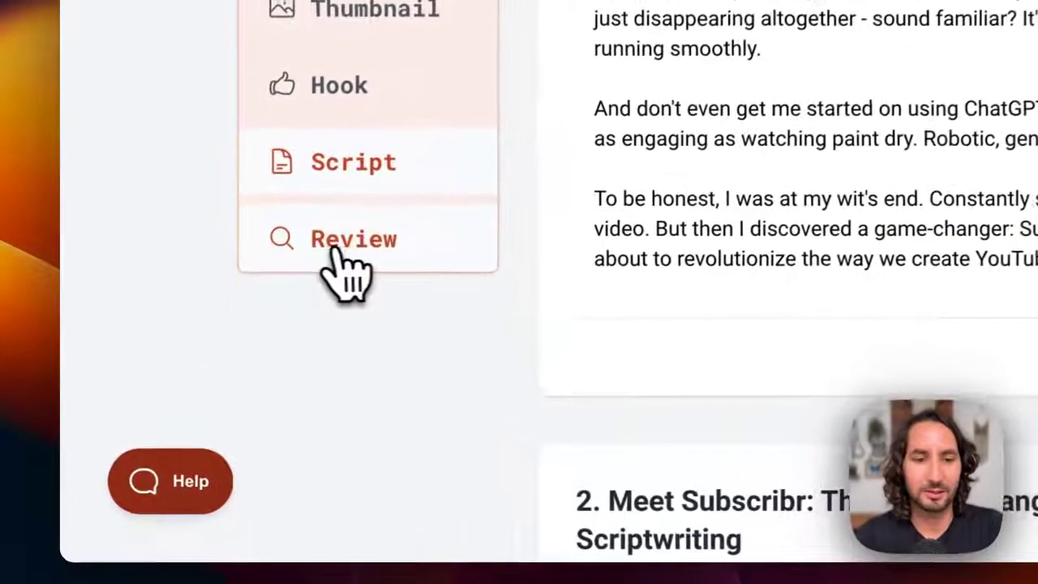
- Review the script's length and readability statistics and download the script as a docx file
left_click(327, 248)
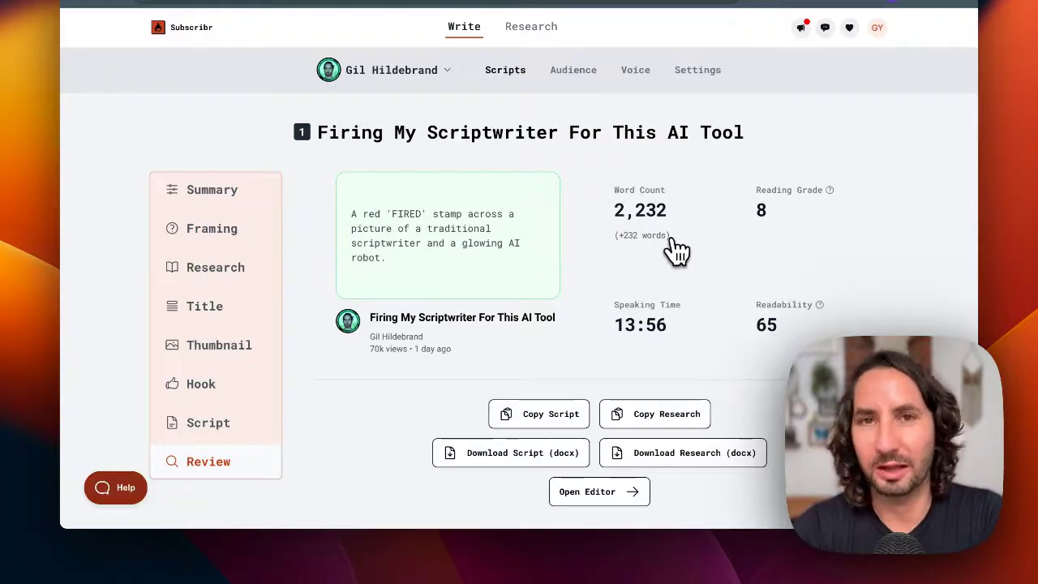
scroll(667, 251, "down", 2)
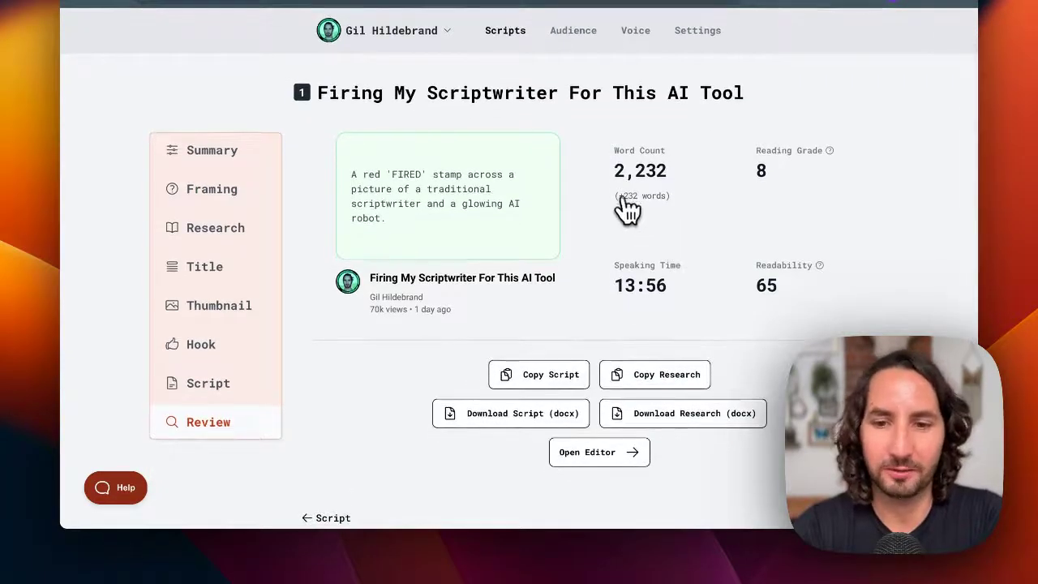
scroll(626, 207, "down", 2)
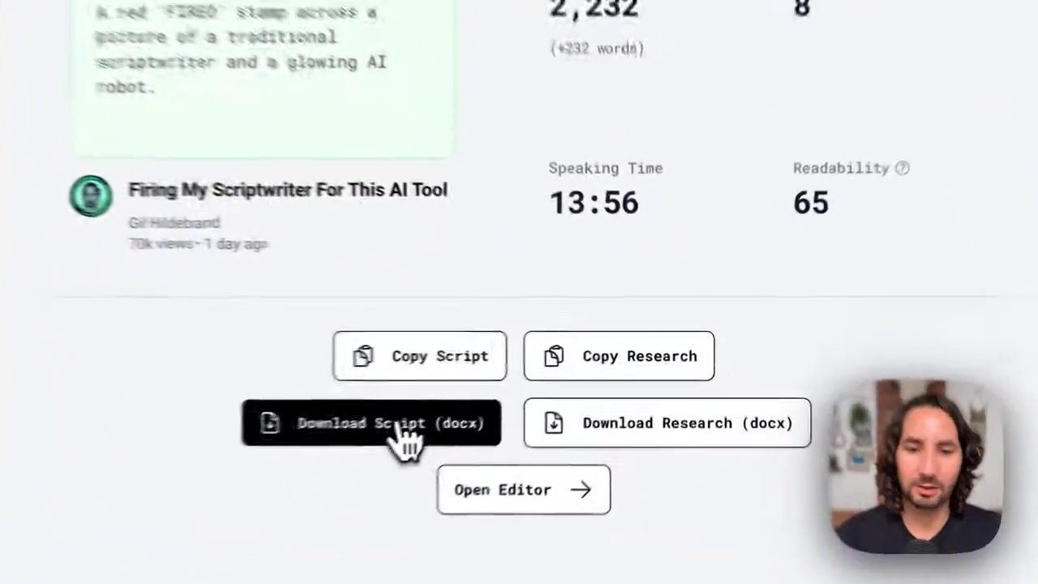
left_click(405, 437)
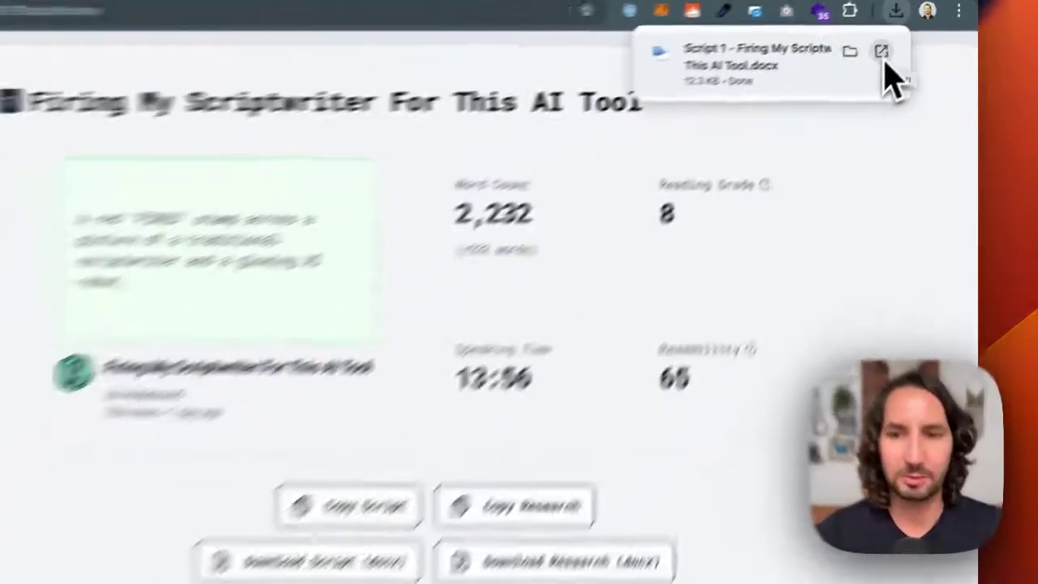
left_click(816, 377)
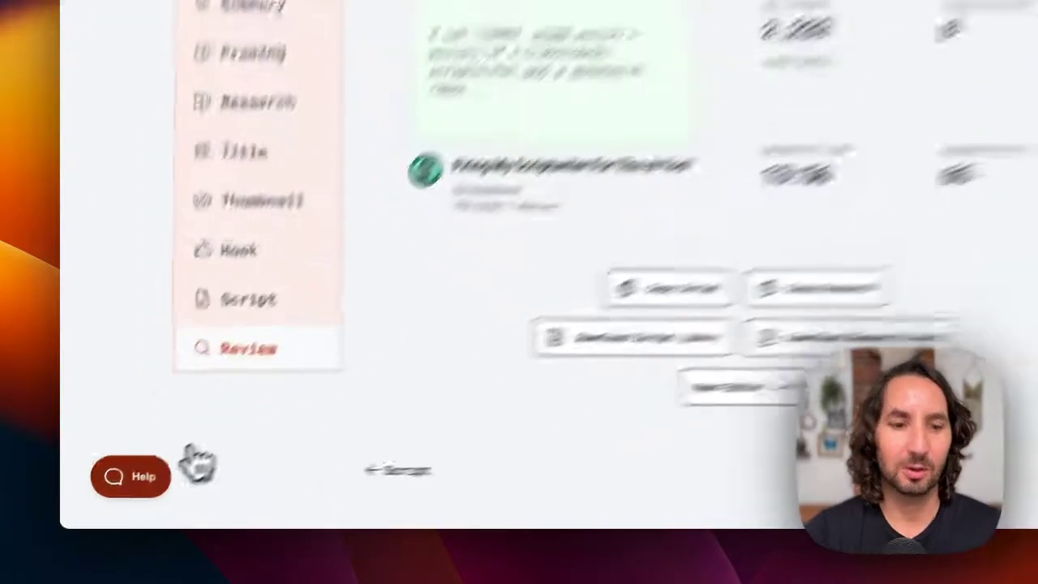
- Browse the instant answers in the help widget and bring up its form for messaging support
left_click(115, 487)
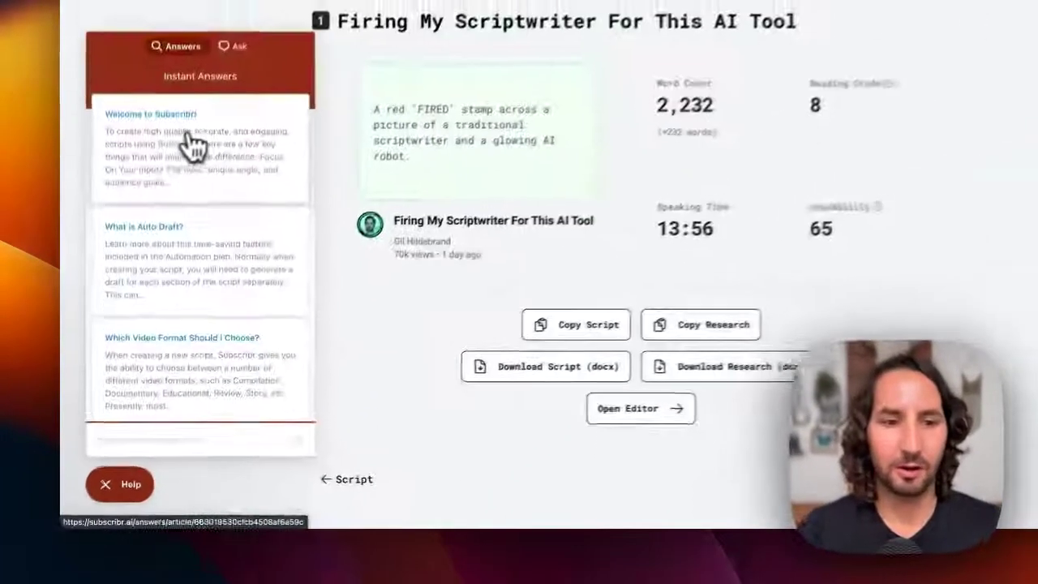
scroll(226, 203, "down", 5)
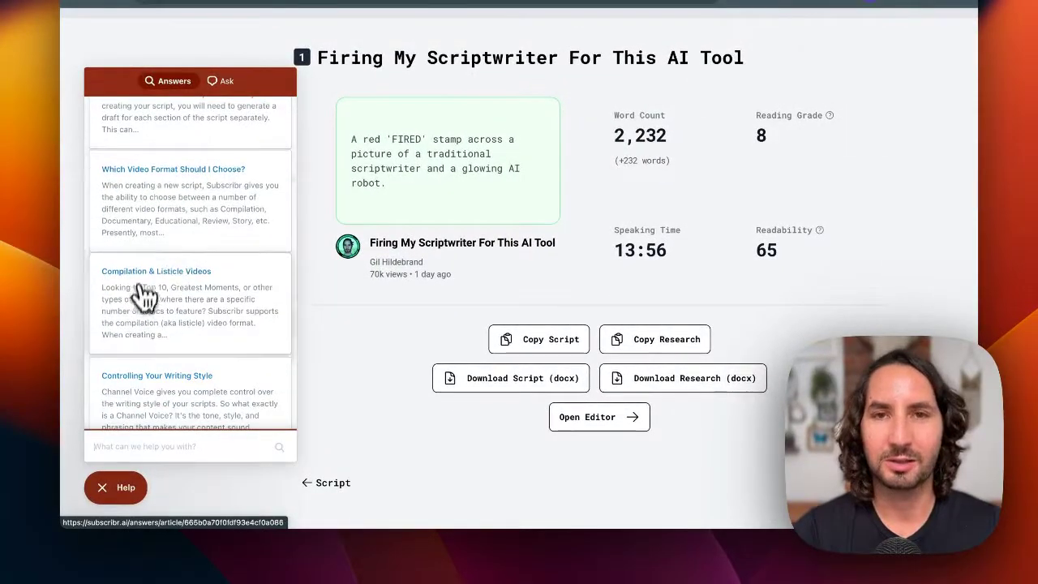
scroll(204, 268, "up", 3)
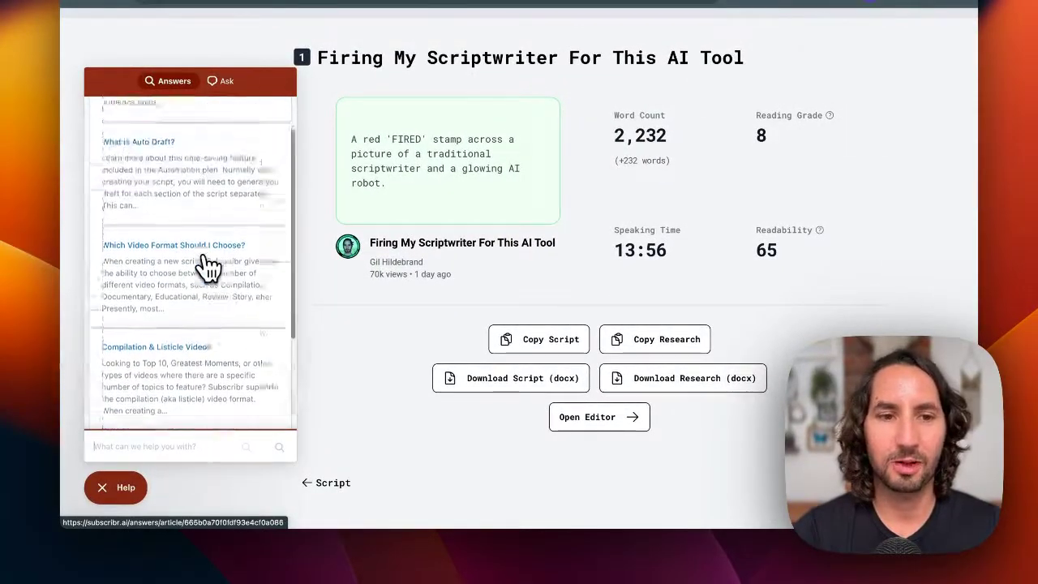
left_click(226, 81)
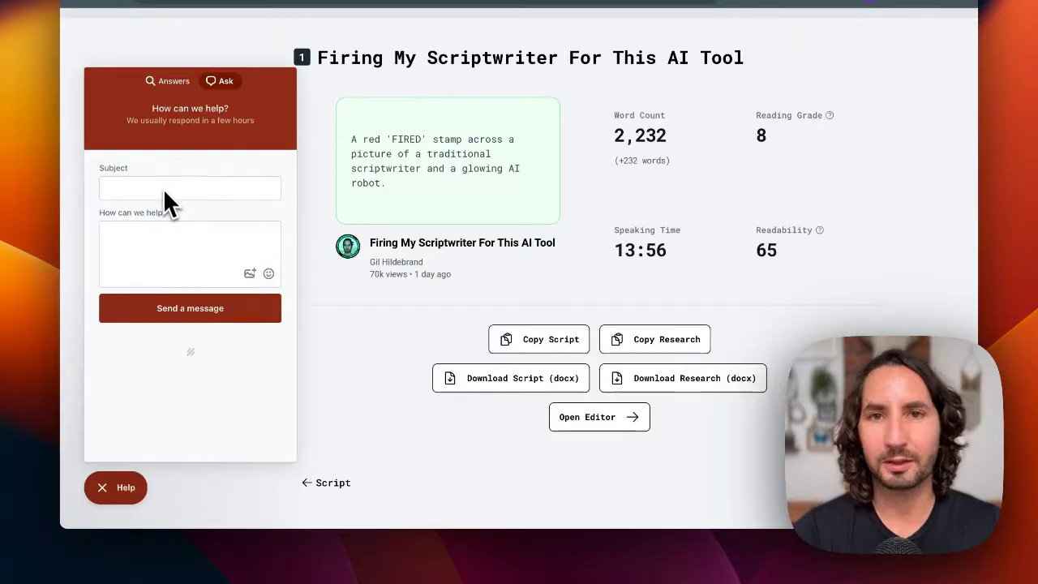